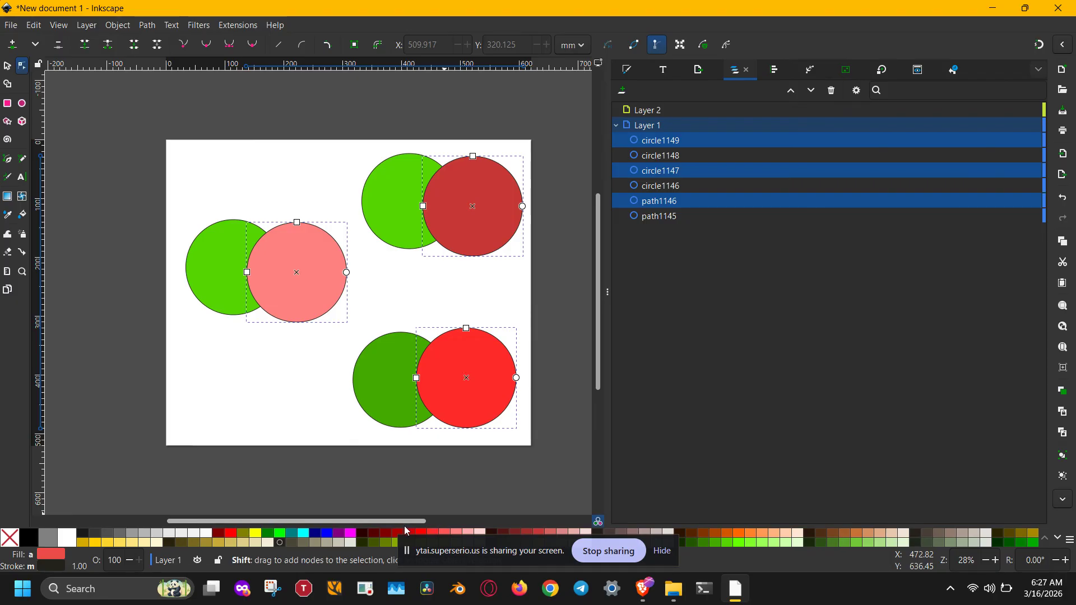
# - Fill the three front circles bright green and the three circles behind them red (#FF0000)
pyautogui.click(455, 536)
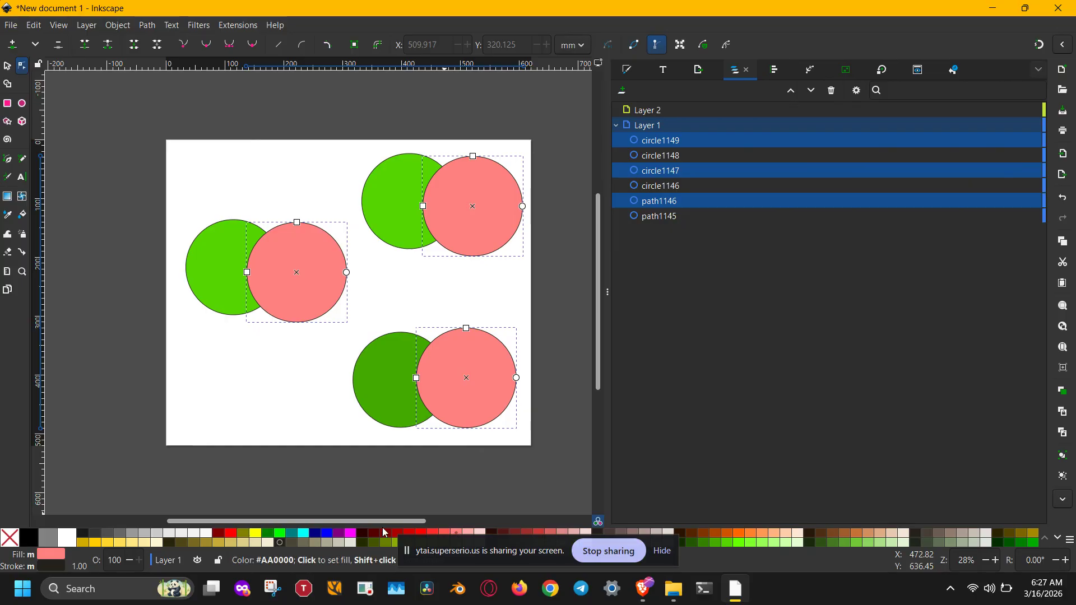
pyautogui.click(281, 537)
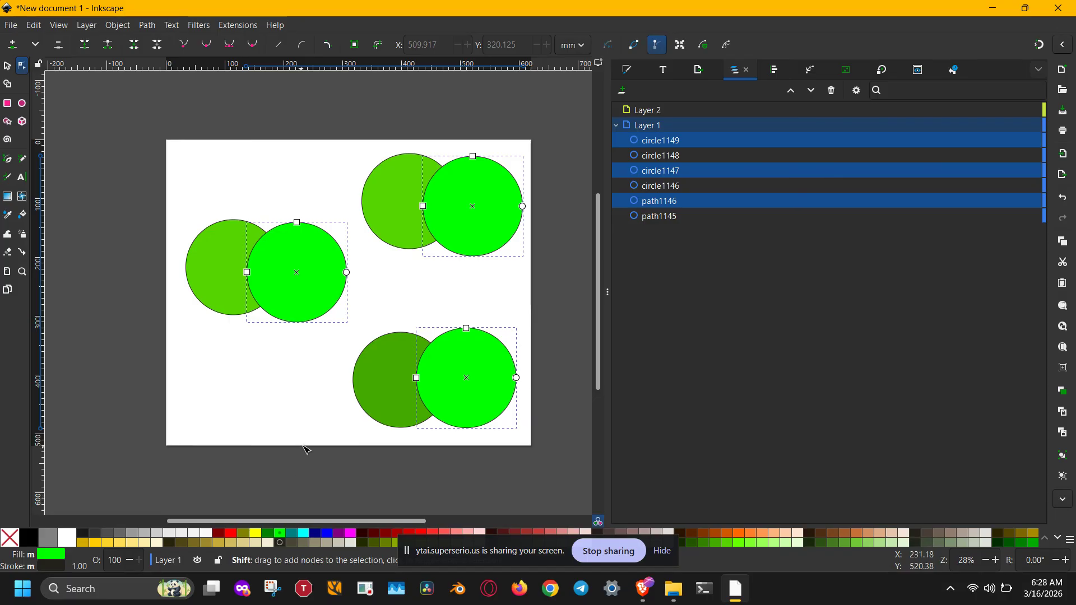
pyautogui.click(337, 408)
pyautogui.click(362, 380)
pyautogui.keyDown('shift'); pyautogui.click(233, 273); pyautogui.keyUp('shift')
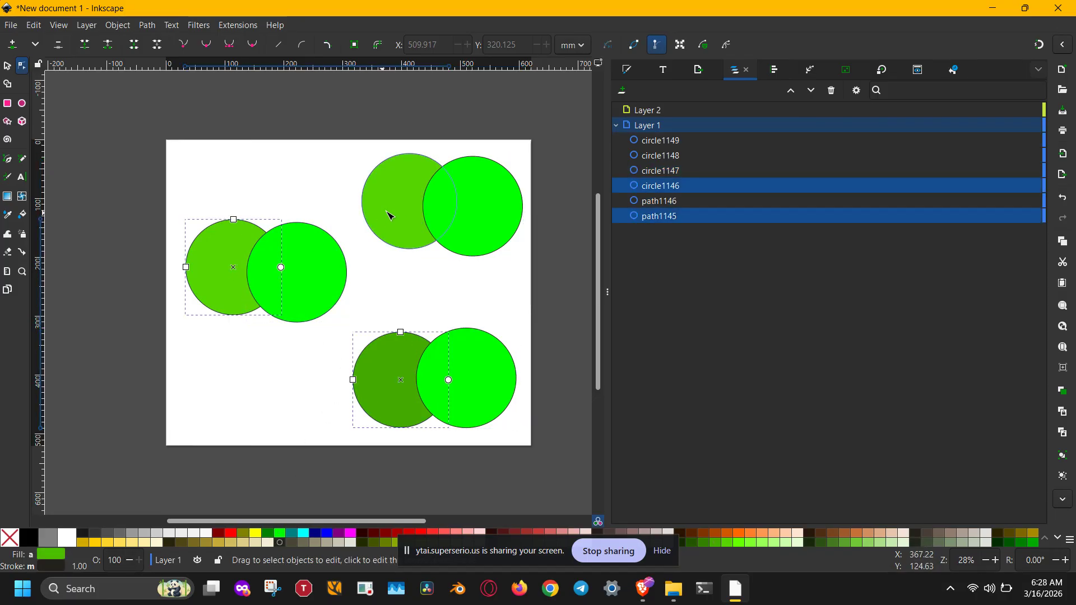
pyautogui.keyDown('shift'); pyautogui.click(393, 212); pyautogui.keyUp('shift')
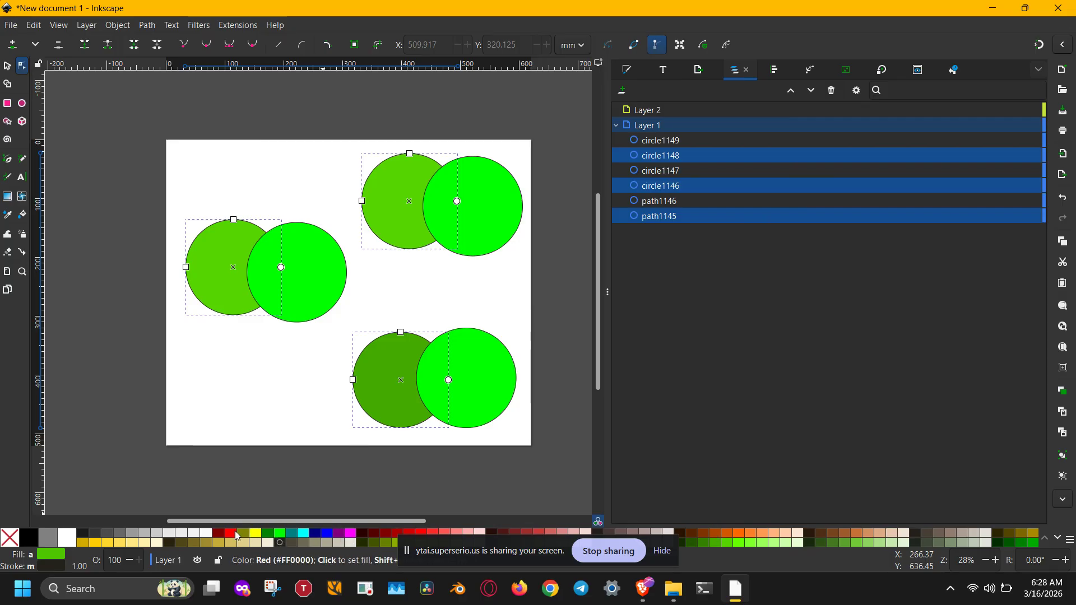
pyautogui.click(231, 533)
pyautogui.click(391, 485)
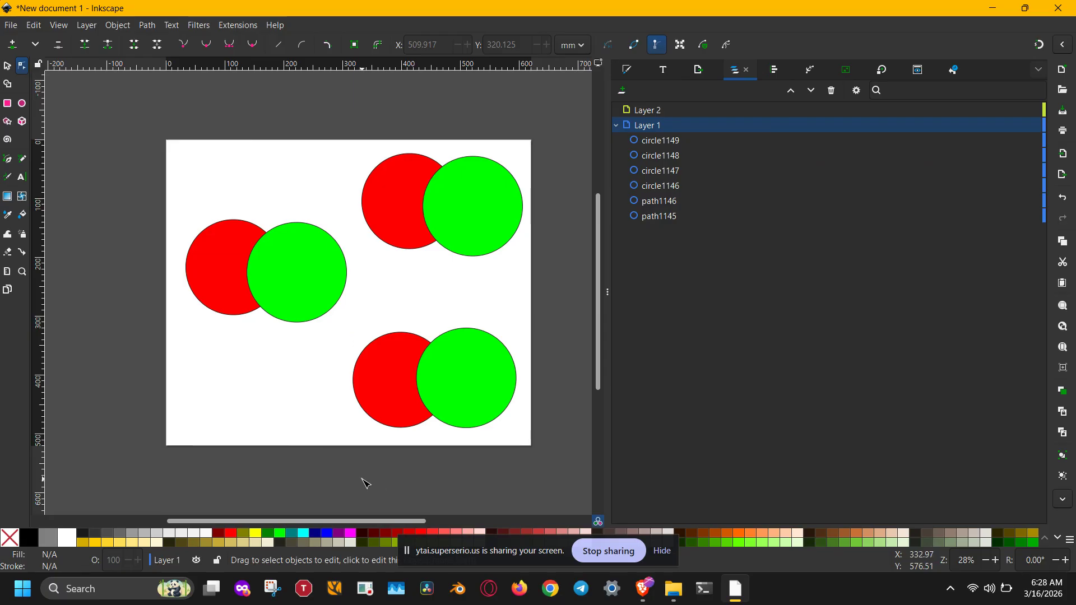
# - Add the word "text" in the empty lower-left area of the page
pyautogui.moveTo(365, 482); pyautogui.dragTo(436, 426)
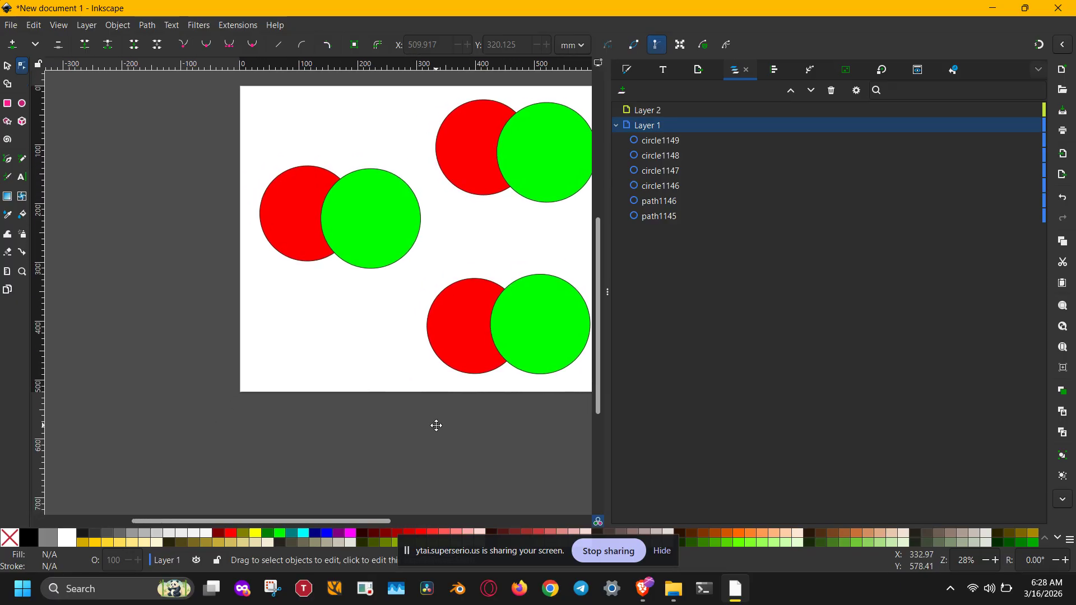
pyautogui.press('t')
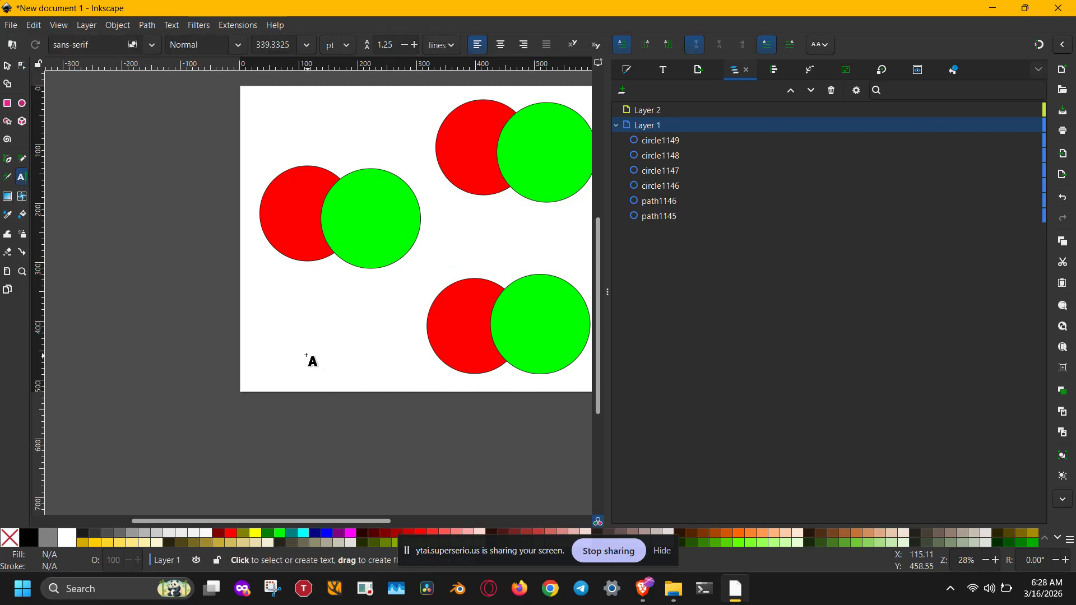
pyautogui.click(291, 341)
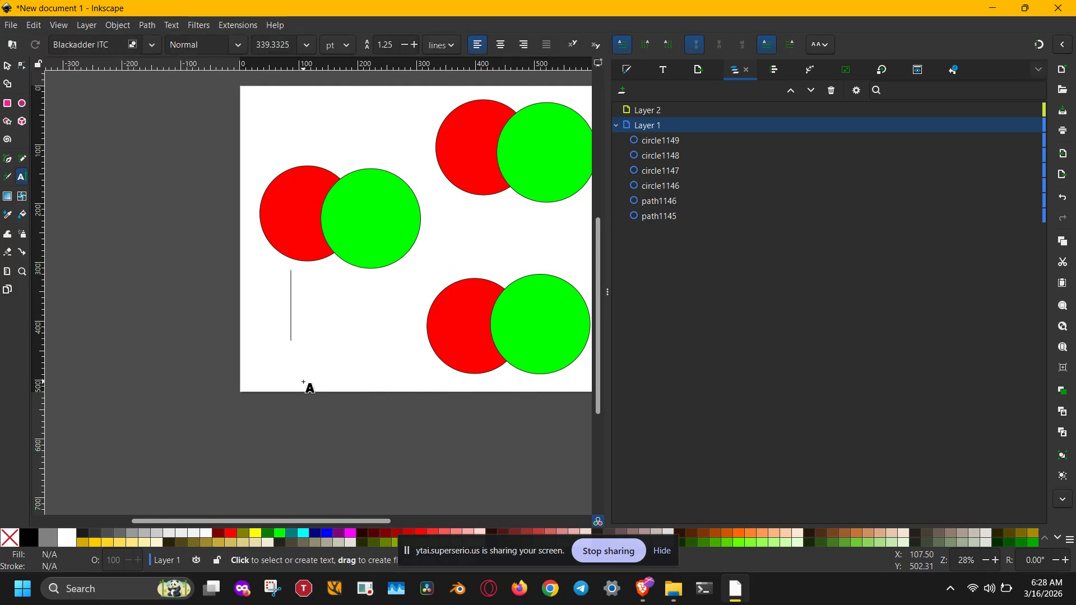
pyautogui.write('text')
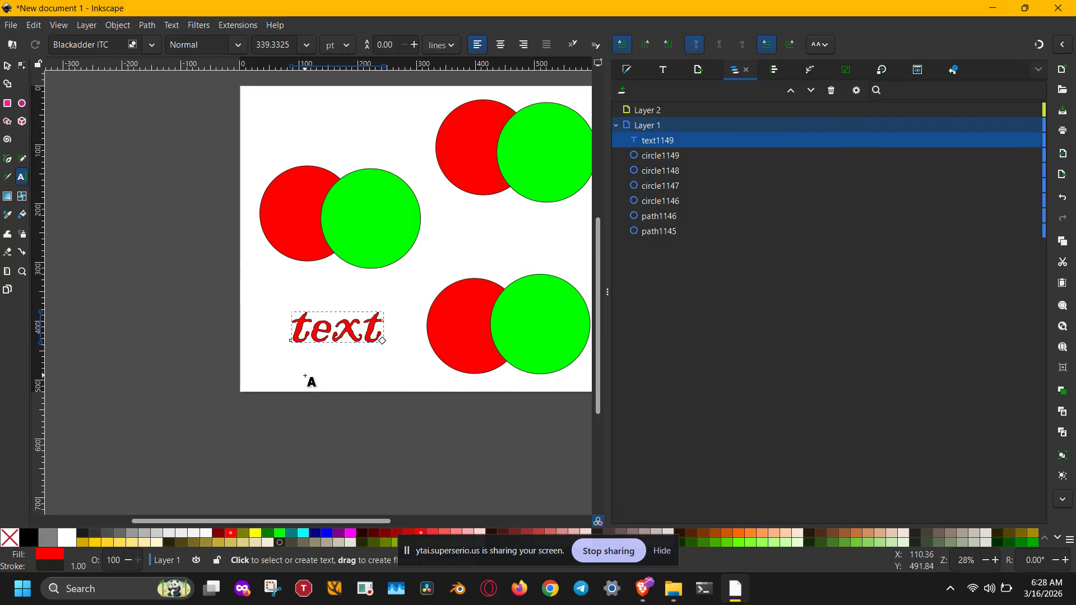
pyautogui.write('r')
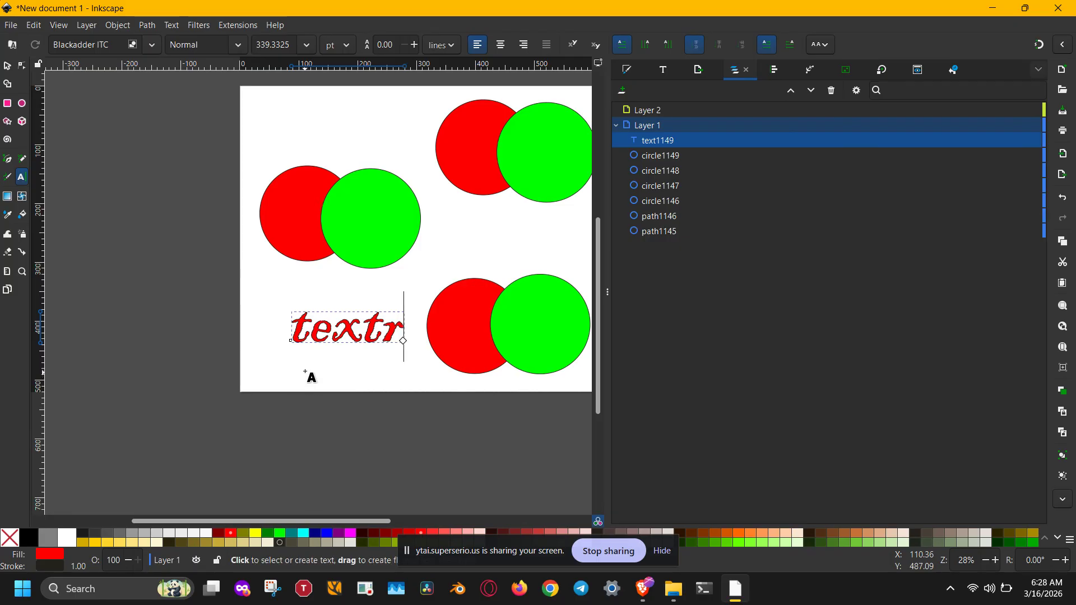
pyautogui.press('BackSpace')
pyautogui.press('Escape')
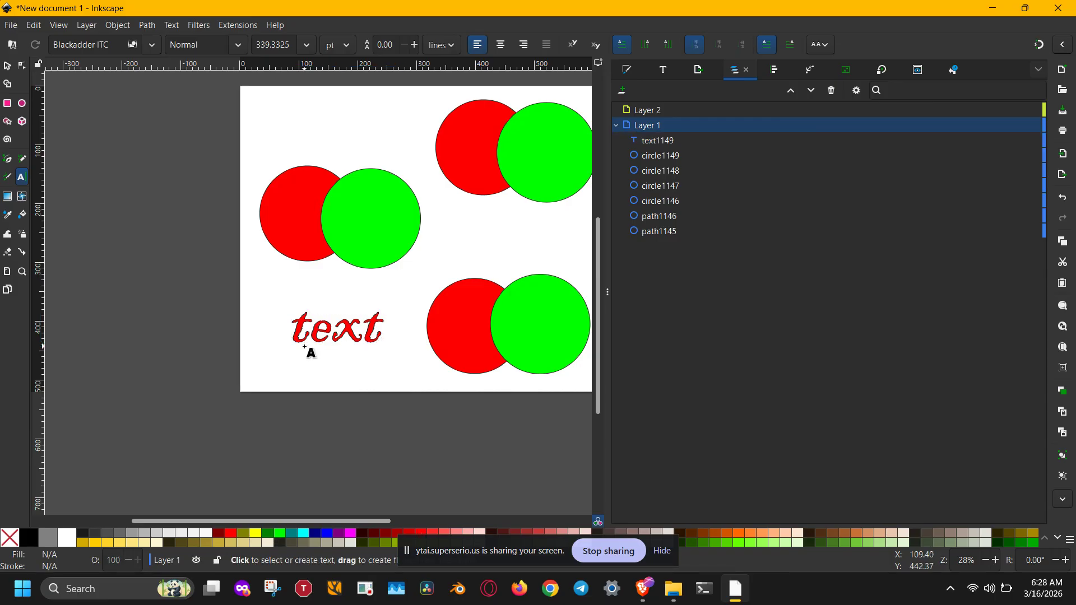
# - Draw a rectangle of about 198 × 18 mm across the word "text" and duplicate it as a second parallel bar
pyautogui.press('s')
pyautogui.press('r')
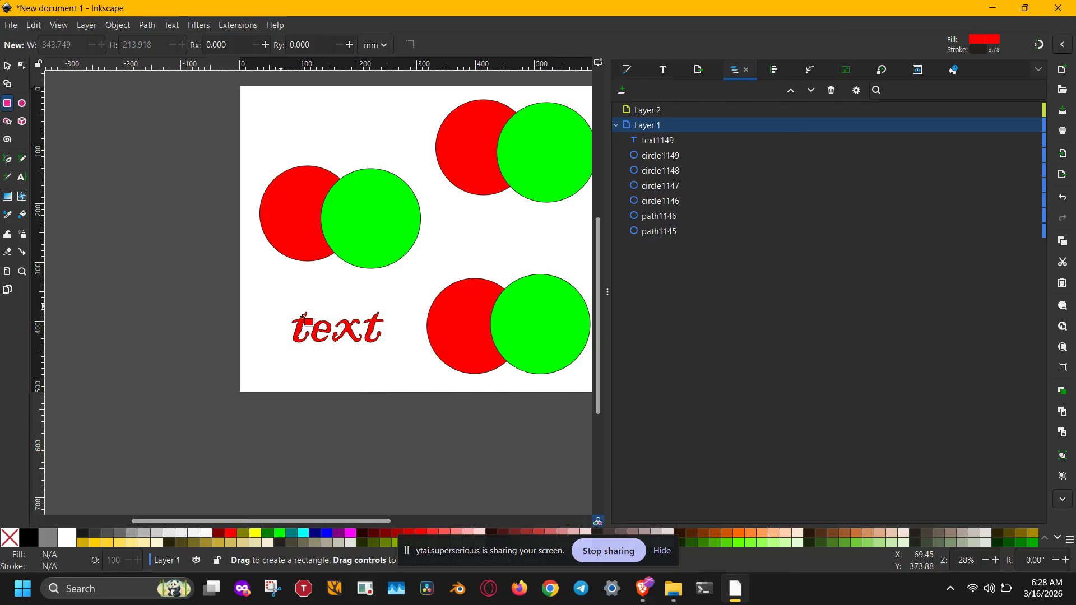
pyautogui.moveTo(280, 306); pyautogui.dragTo(351, 325)
pyautogui.press('s')
pyautogui.hotkey('ctrl', 'd')
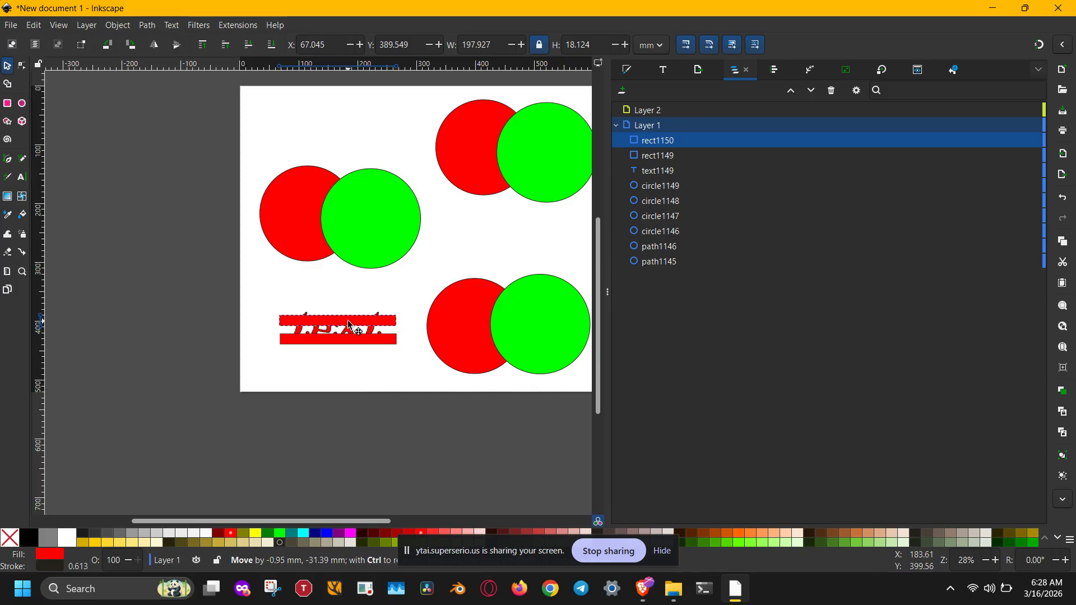
# - Lower both rectangles to the bottom of the layer, behind the word "text"
pyautogui.keyDown('shift'); pyautogui.click(346, 342); pyautogui.keyUp('shift')
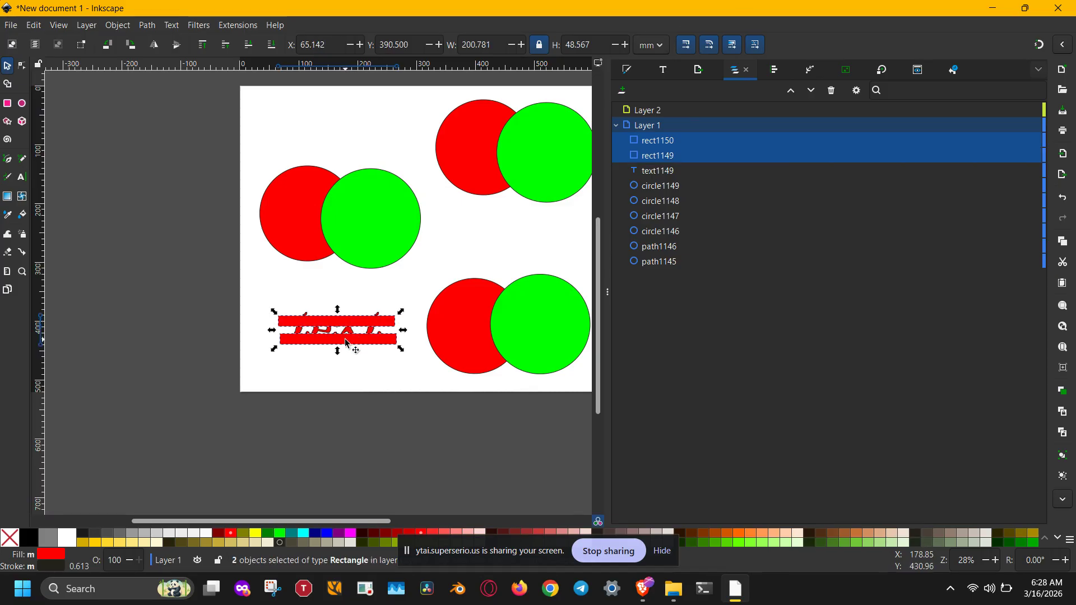
pyautogui.press('End')
# - Merge the overlapping red and green circles in the page's upper-right area with the Union operation
pyautogui.moveTo(460, 237); pyautogui.dragTo(361, 321)
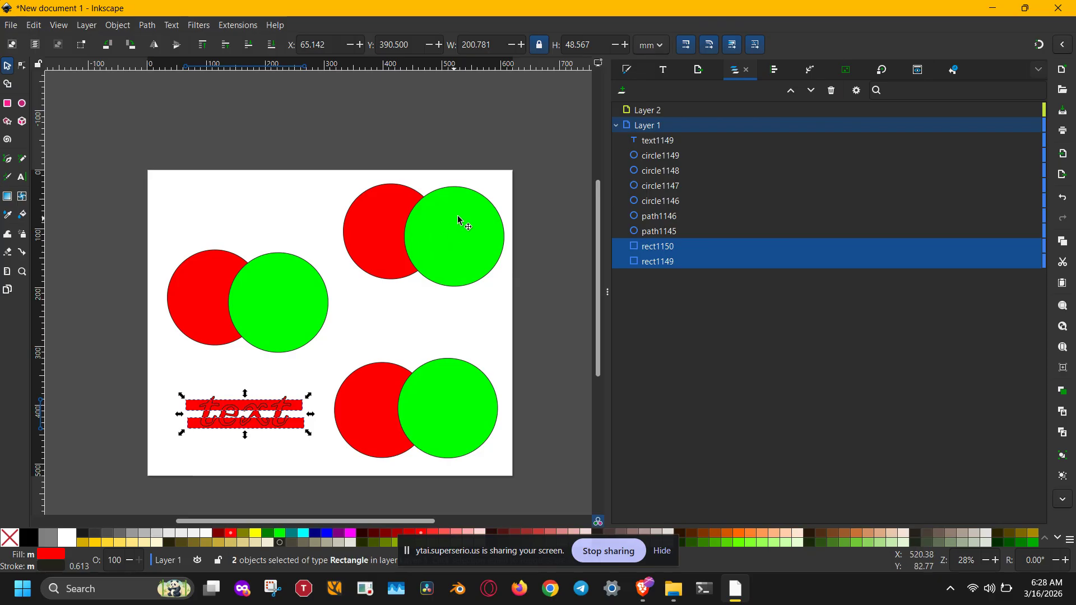
pyautogui.moveTo(533, 158); pyautogui.dragTo(336, 309)
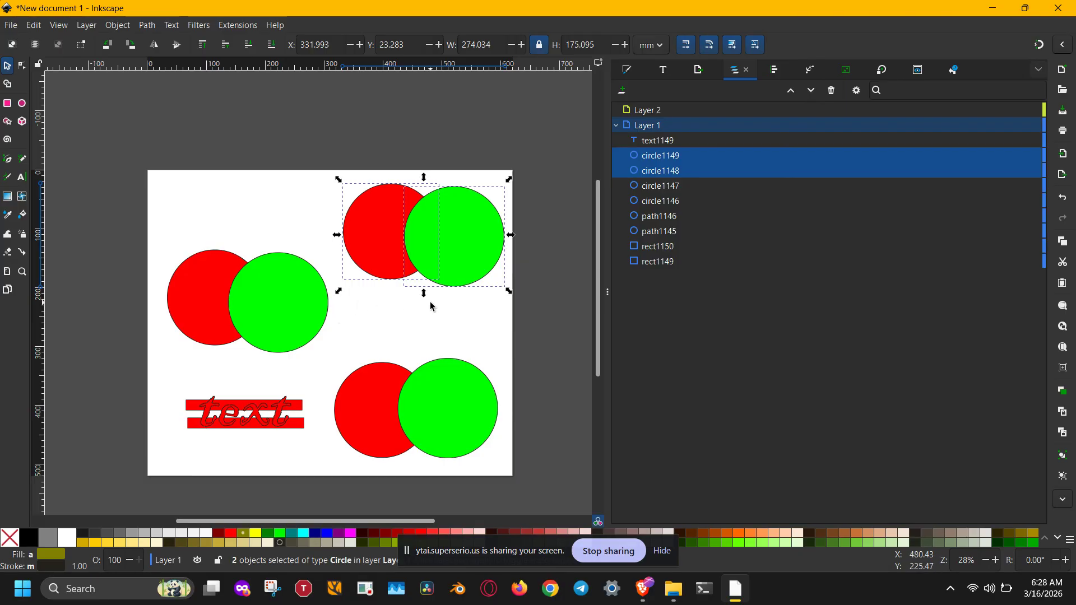
pyautogui.press('+')
pyautogui.press('+')
pyautogui.moveTo(444, 292); pyautogui.dragTo(256, 425)
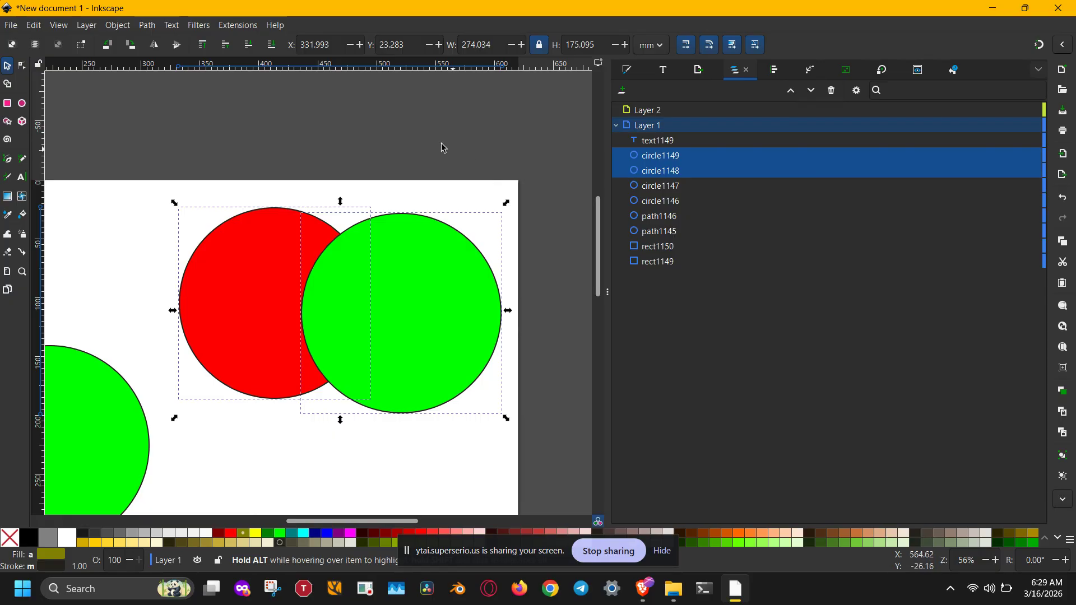
pyautogui.click(147, 26)
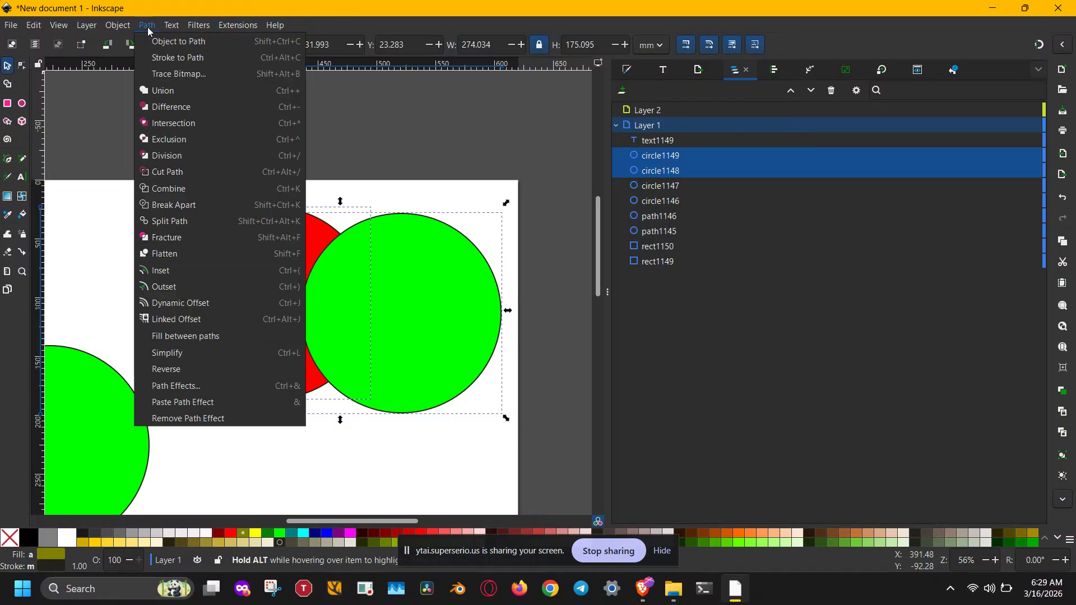
pyautogui.click(149, 32)
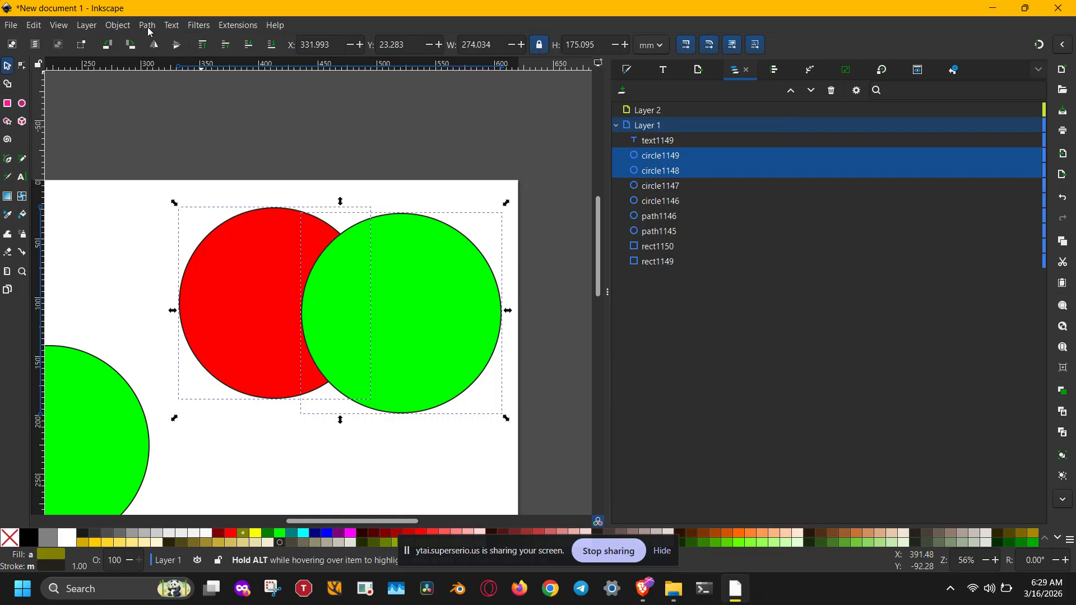
pyautogui.click(148, 26)
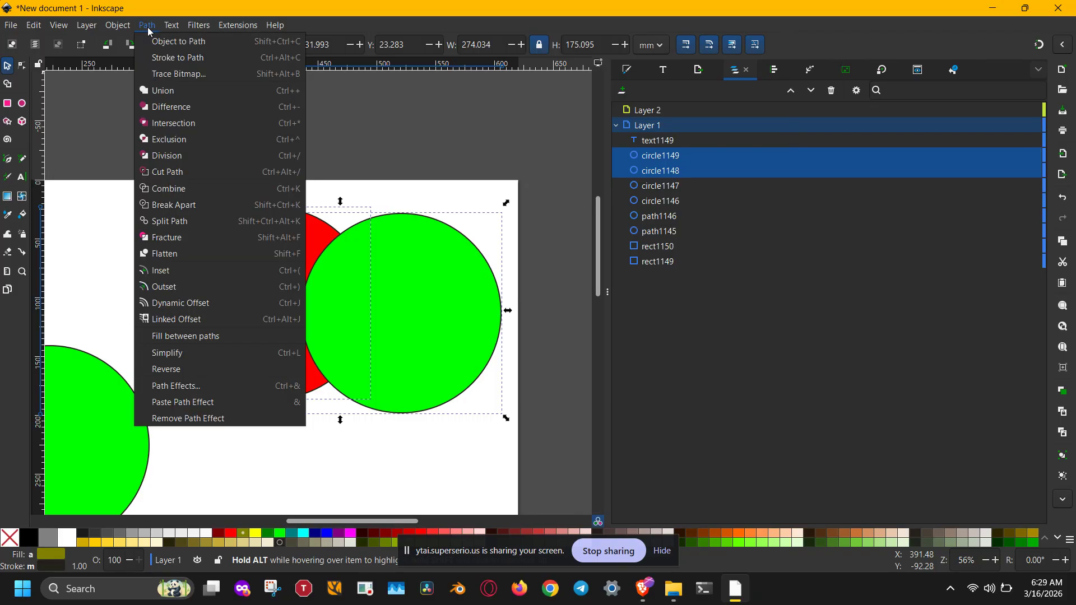
pyautogui.click(178, 91)
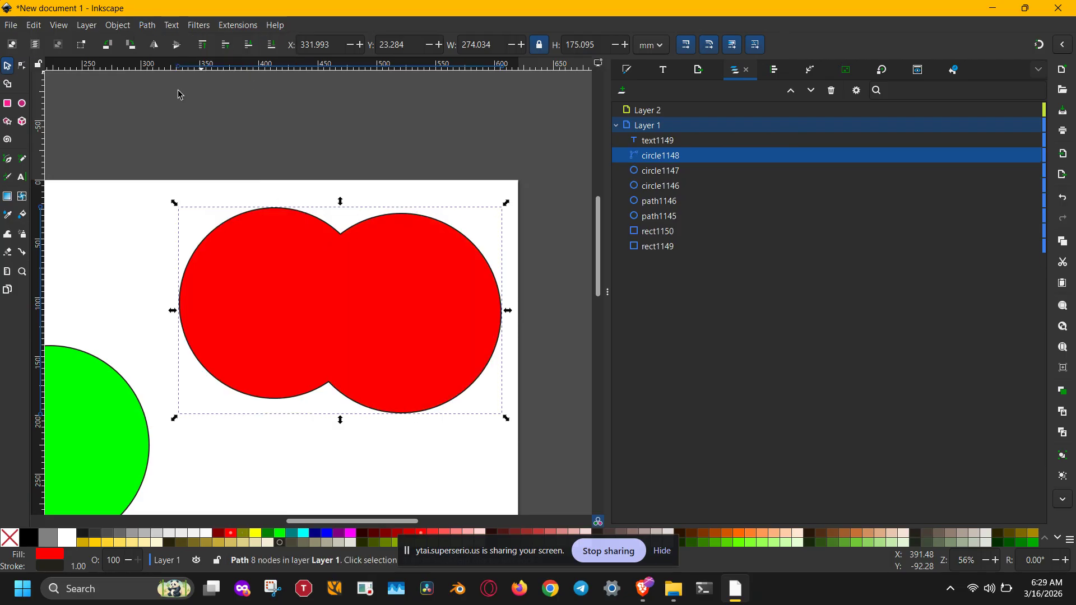
pyautogui.moveTo(285, 469); pyautogui.dragTo(323, 435)
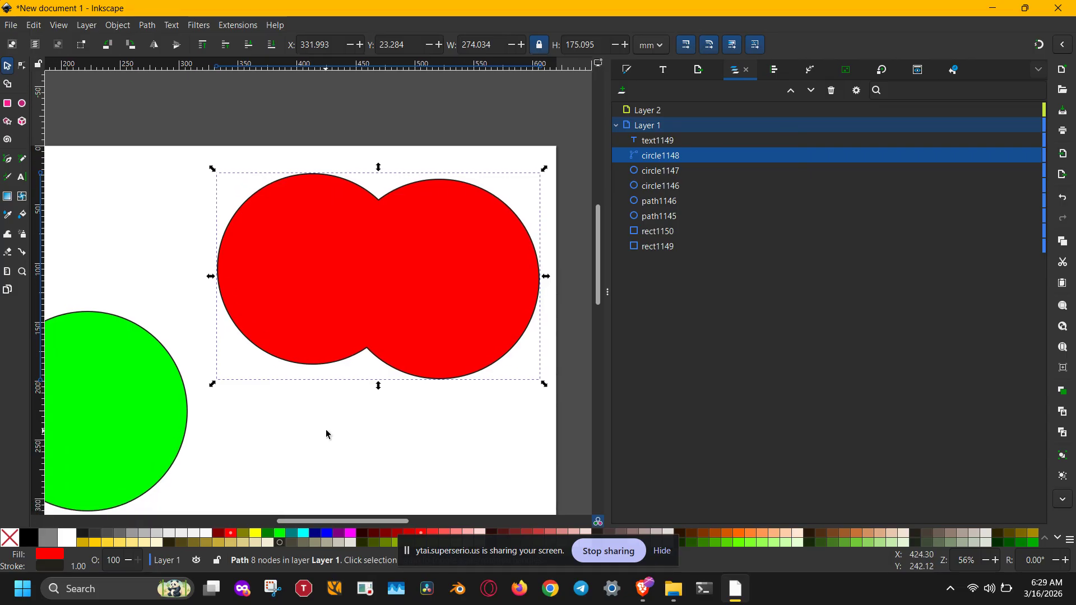
pyautogui.click(330, 422)
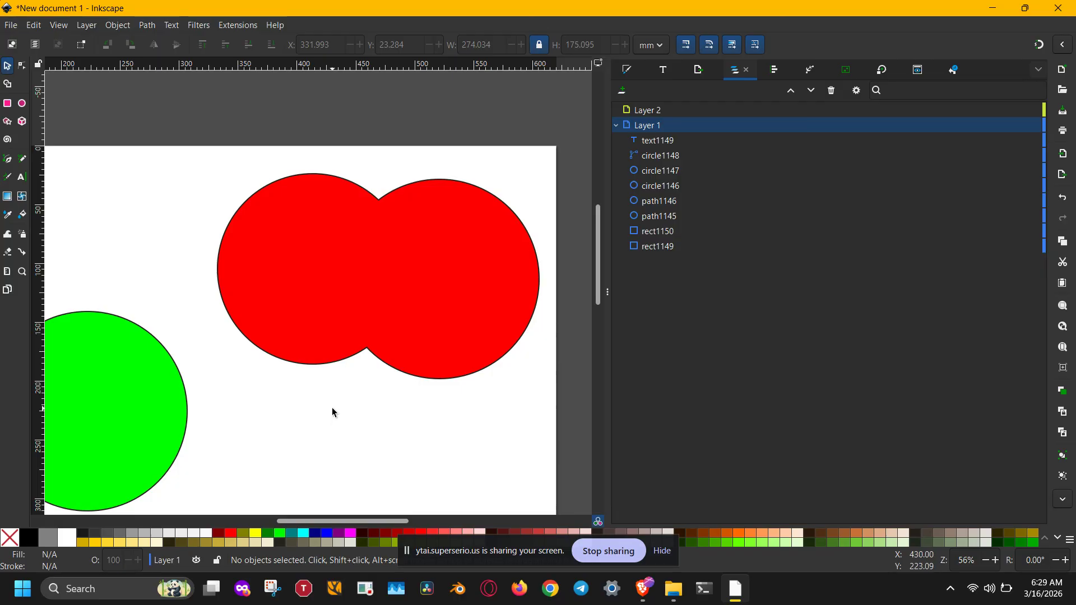
# - Group the overlapping red and green circles above the word "text"
pyautogui.moveTo(284, 446); pyautogui.dragTo(607, 338)
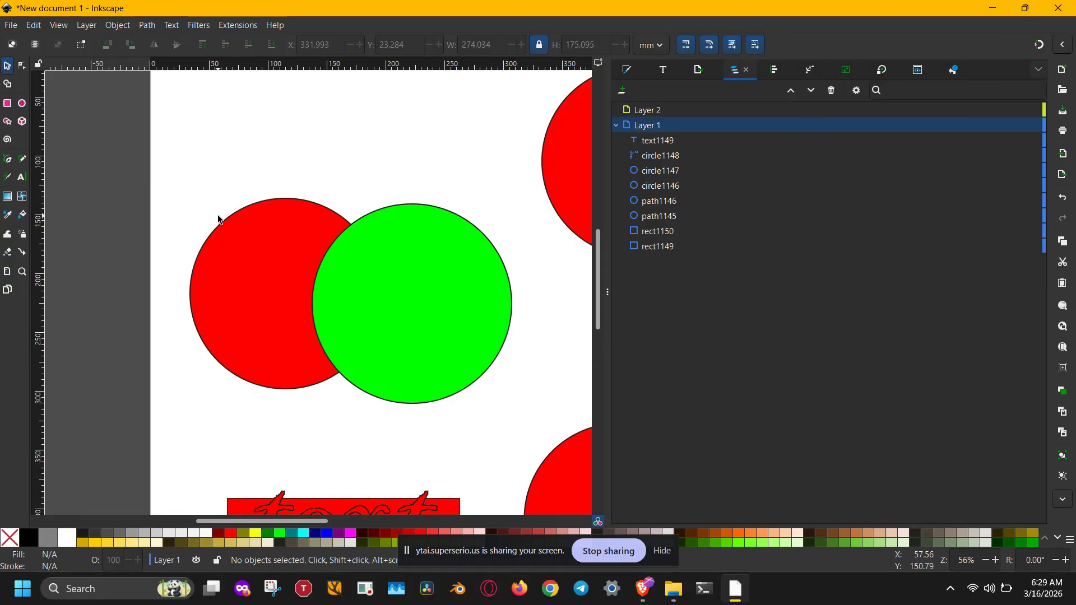
pyautogui.moveTo(336, 455); pyautogui.dragTo(319, 385)
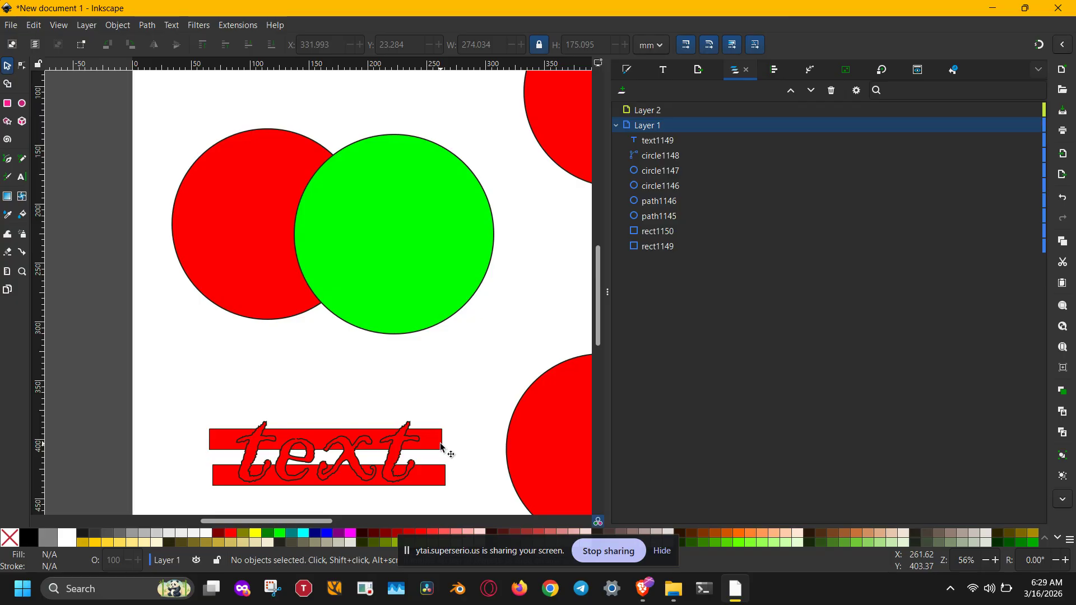
pyautogui.click(23, 588)
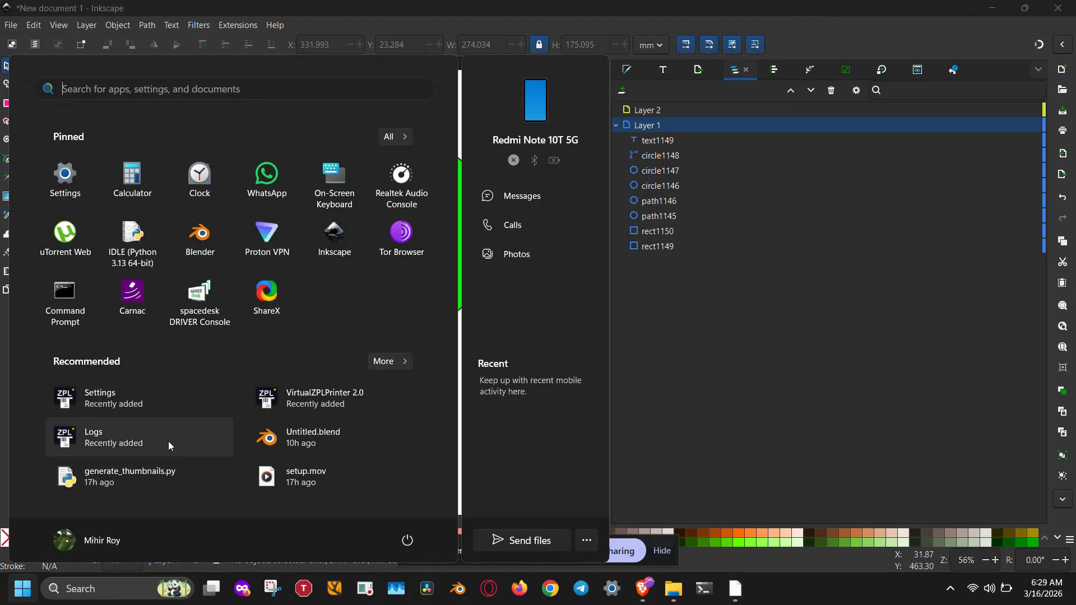
pyautogui.click(153, 297)
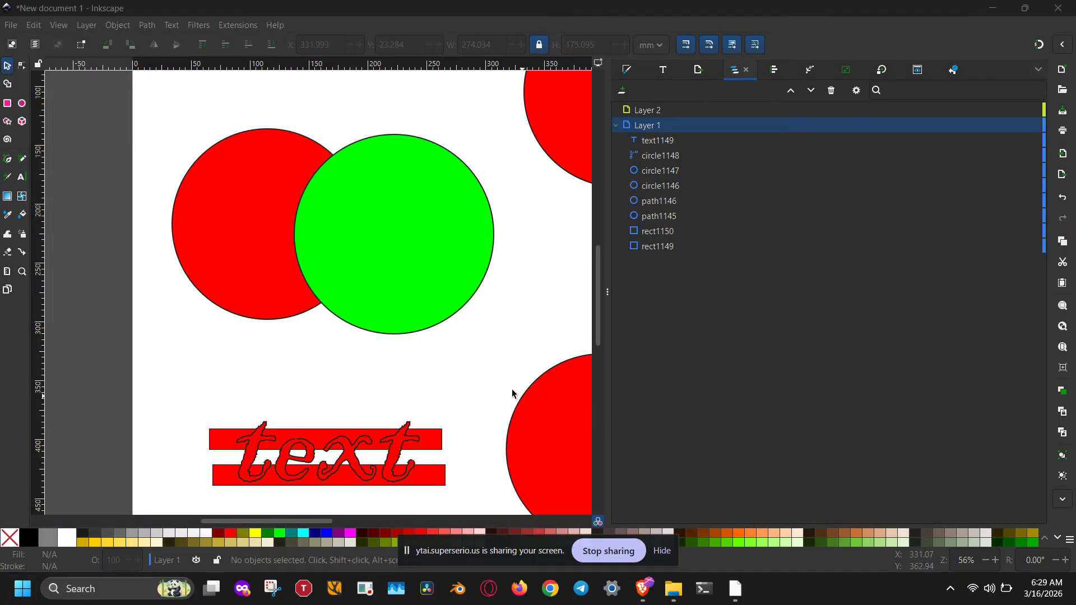
pyautogui.moveTo(150, 96); pyautogui.dragTo(533, 361)
pyautogui.click(117, 26)
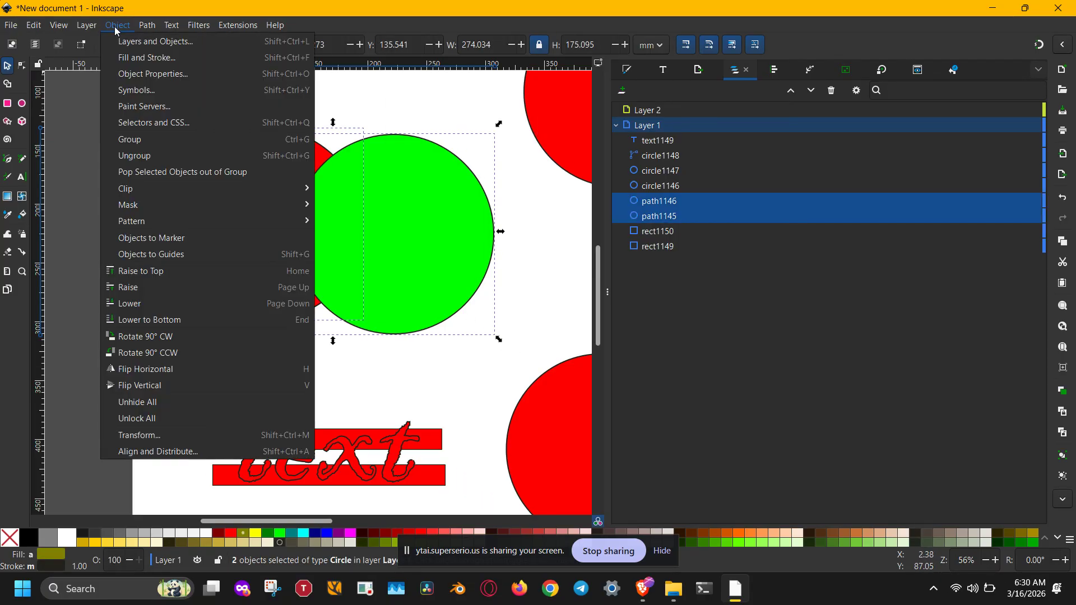
pyautogui.click(266, 140)
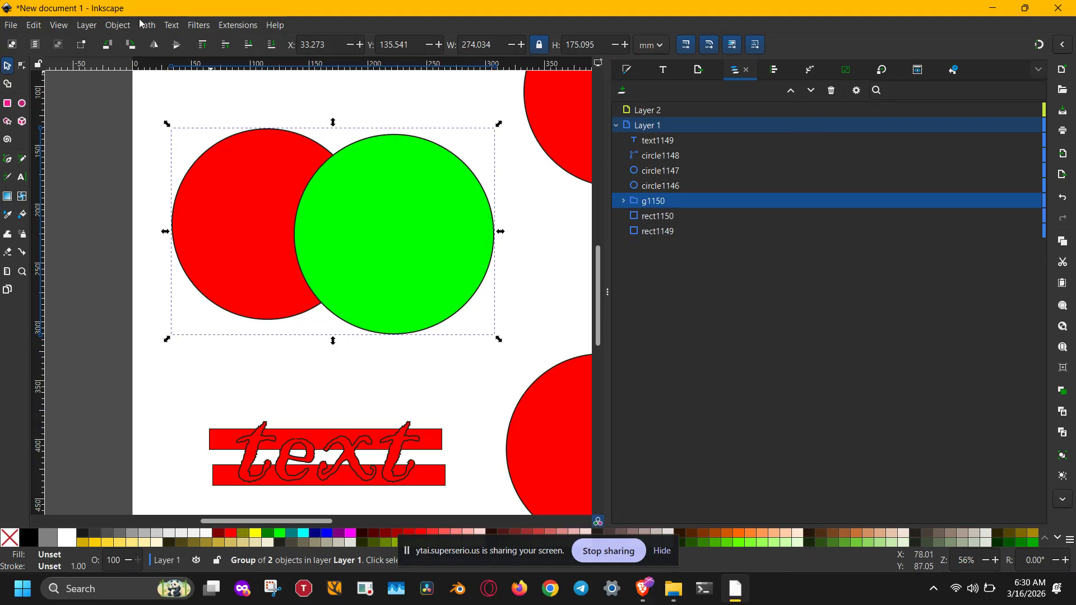
pyautogui.click(116, 25)
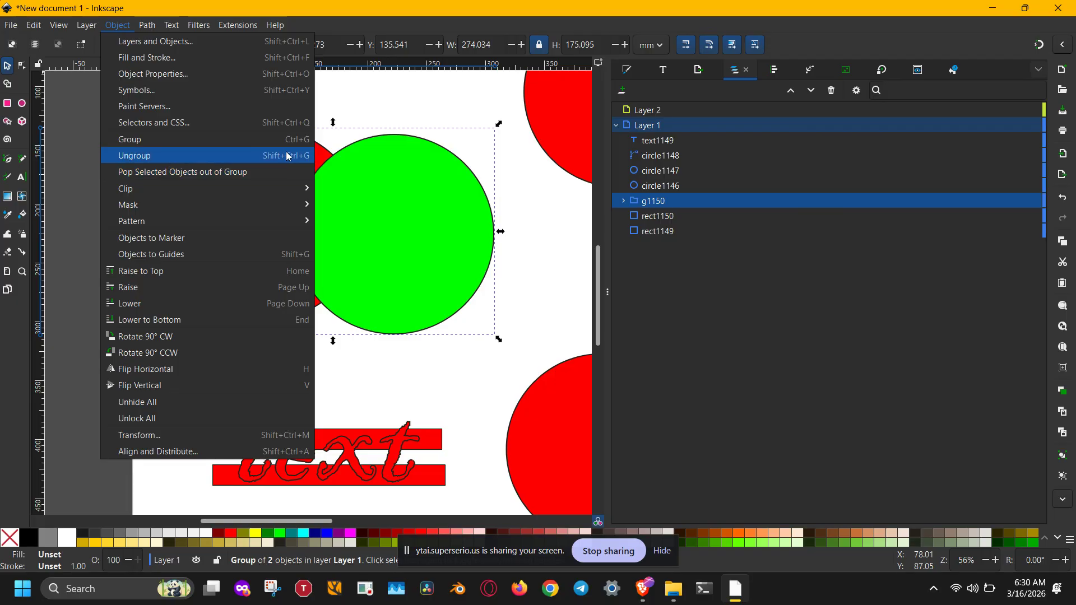
pyautogui.click(337, 108)
# - Combine the overlapping red and green circles in the page's lower-right area into one path with Combine
pyautogui.moveTo(499, 399); pyautogui.dragTo(196, 243)
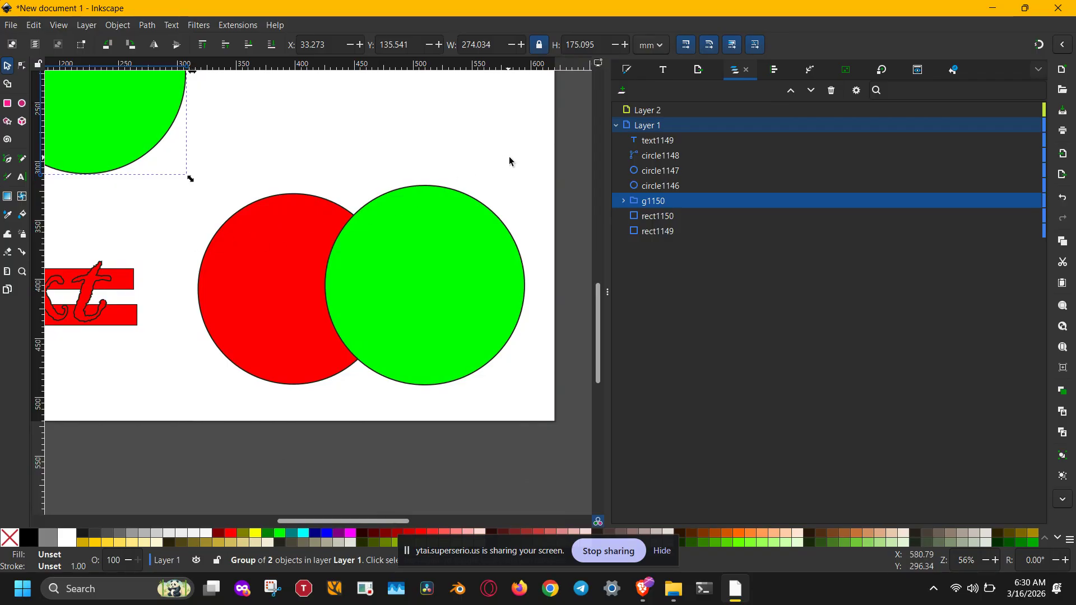
pyautogui.moveTo(549, 158); pyautogui.dragTo(186, 425)
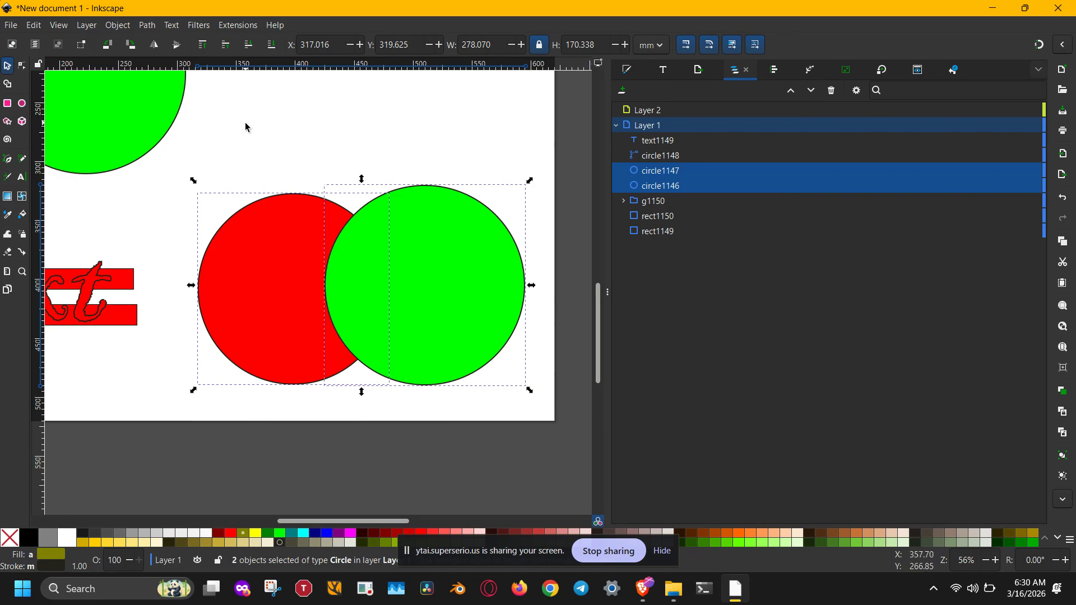
pyautogui.moveTo(241, 144); pyautogui.dragTo(258, 135)
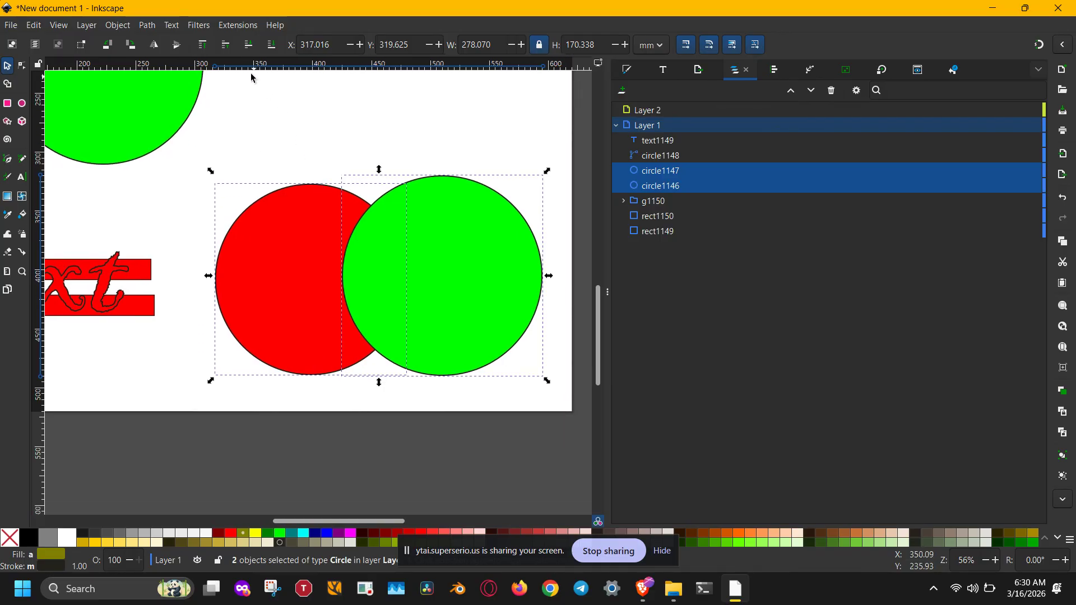
pyautogui.click(147, 26)
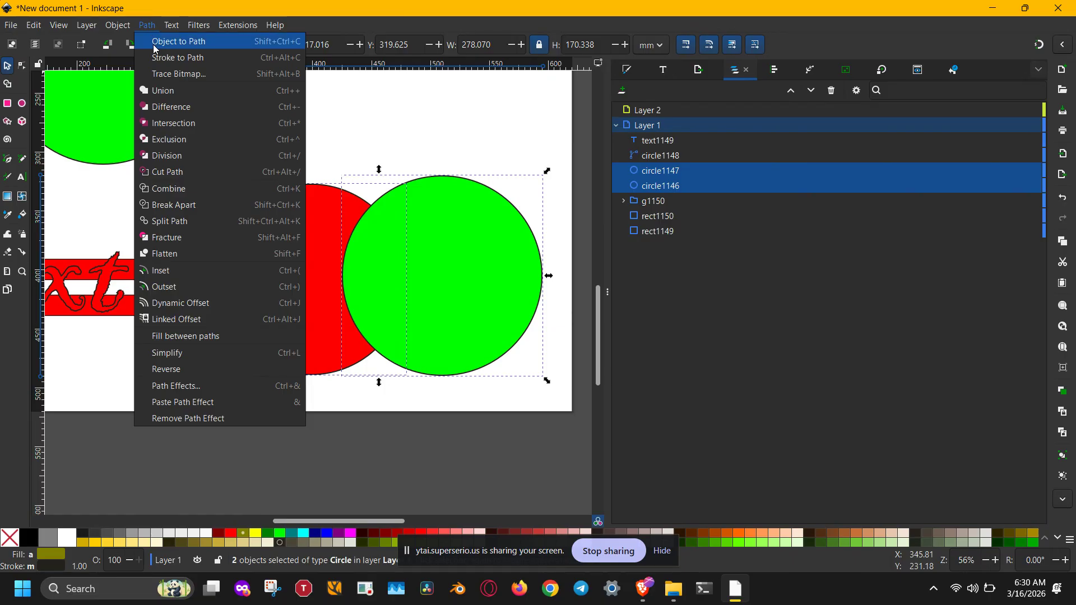
pyautogui.click(187, 189)
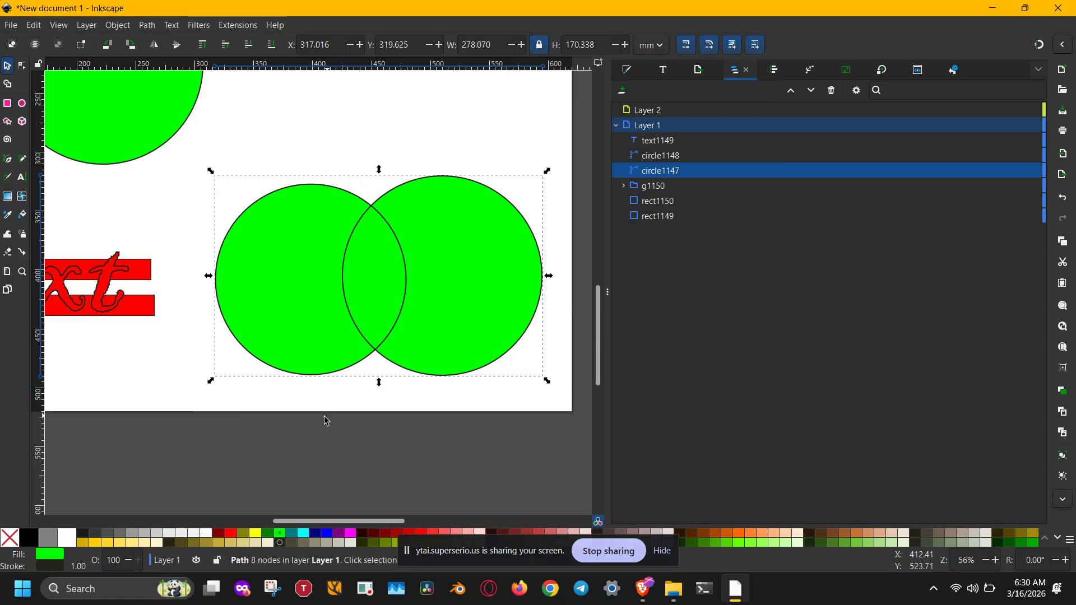
# - Merge the two red bars behind the word "text" into one path with Union
pyautogui.moveTo(186, 414); pyautogui.dragTo(266, 411)
pyautogui.moveTo(239, 373); pyautogui.dragTo(310, 370)
pyautogui.click(306, 261)
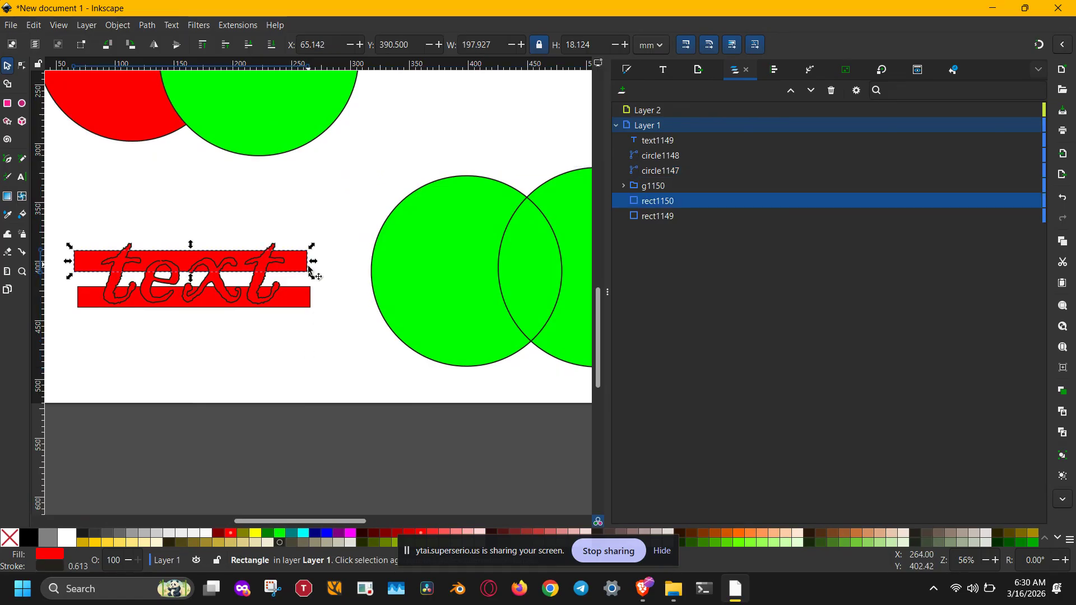
pyautogui.keyDown('shift'); pyautogui.click(310, 300); pyautogui.keyUp('shift')
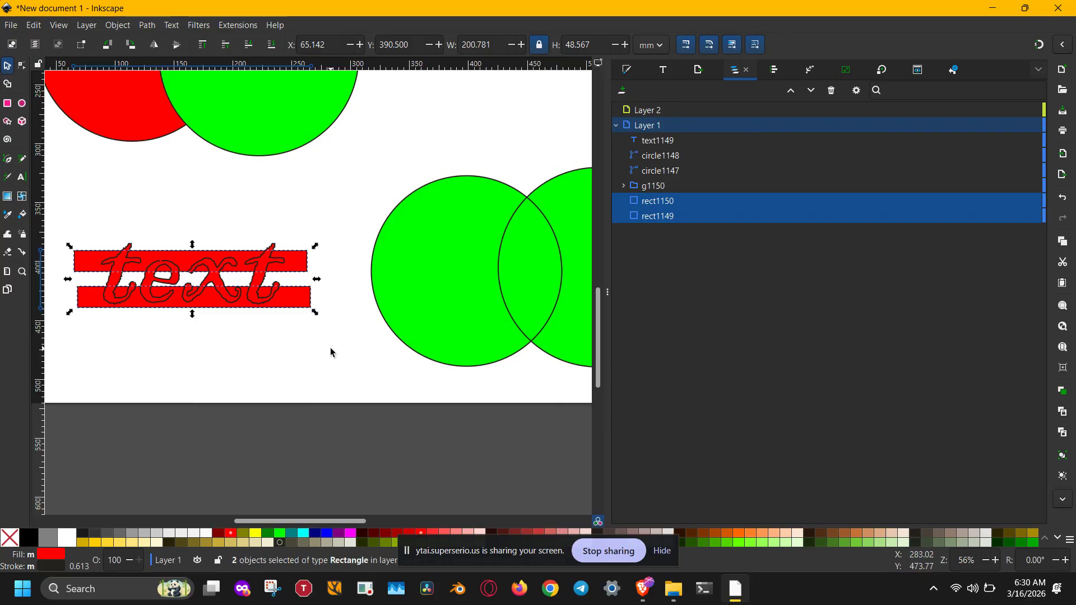
pyautogui.hotkey('ctrl', '+')
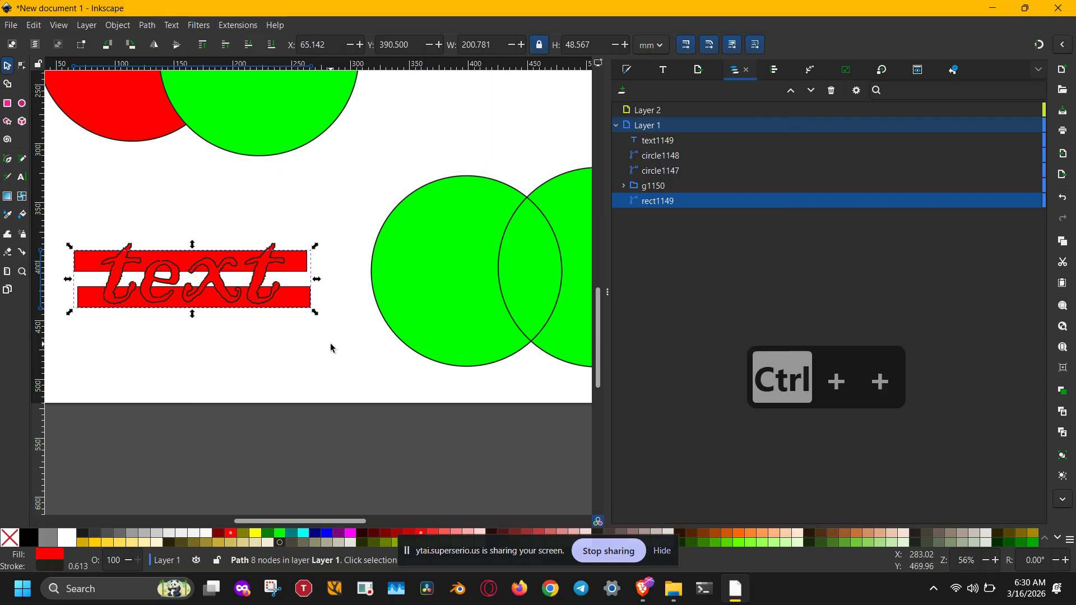
# - Convert the word "text" to a path with a bright green fill and no stroke
pyautogui.click(257, 272)
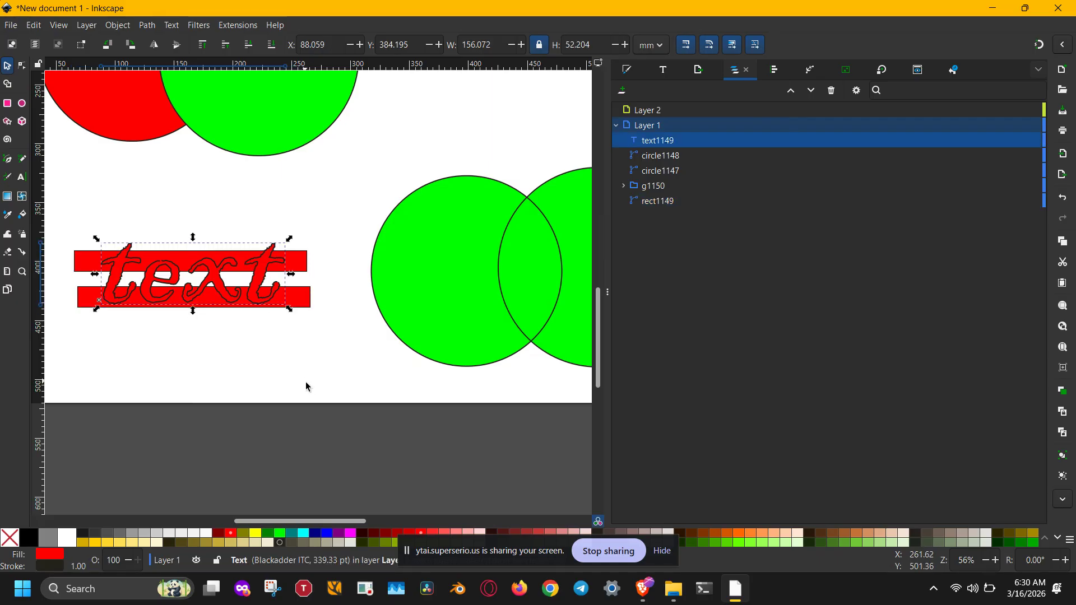
pyautogui.hotkey('ctrl', 'shift', 'c')
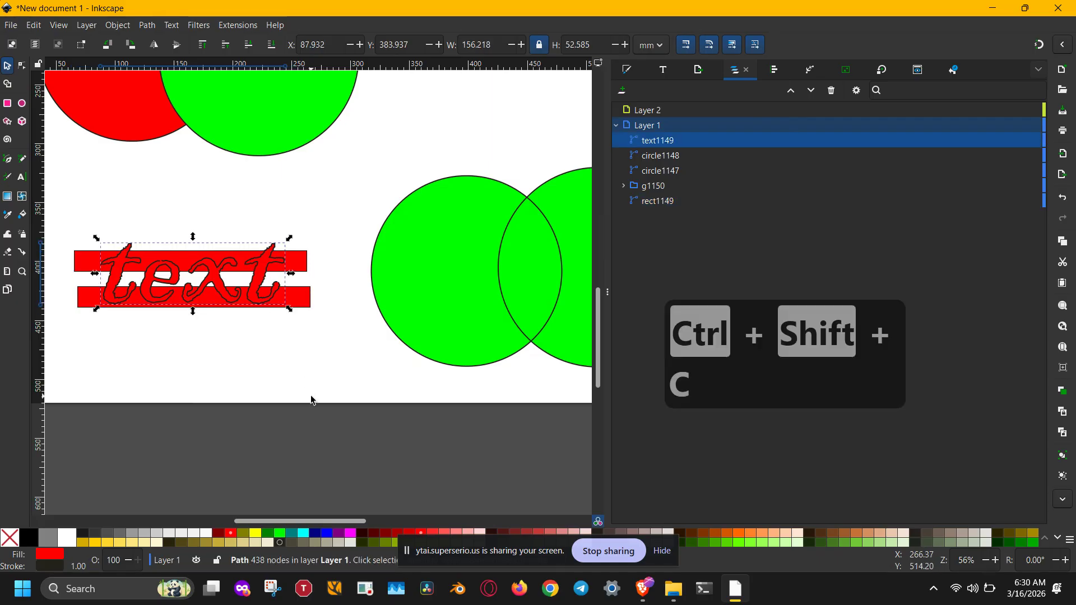
pyautogui.click(281, 535)
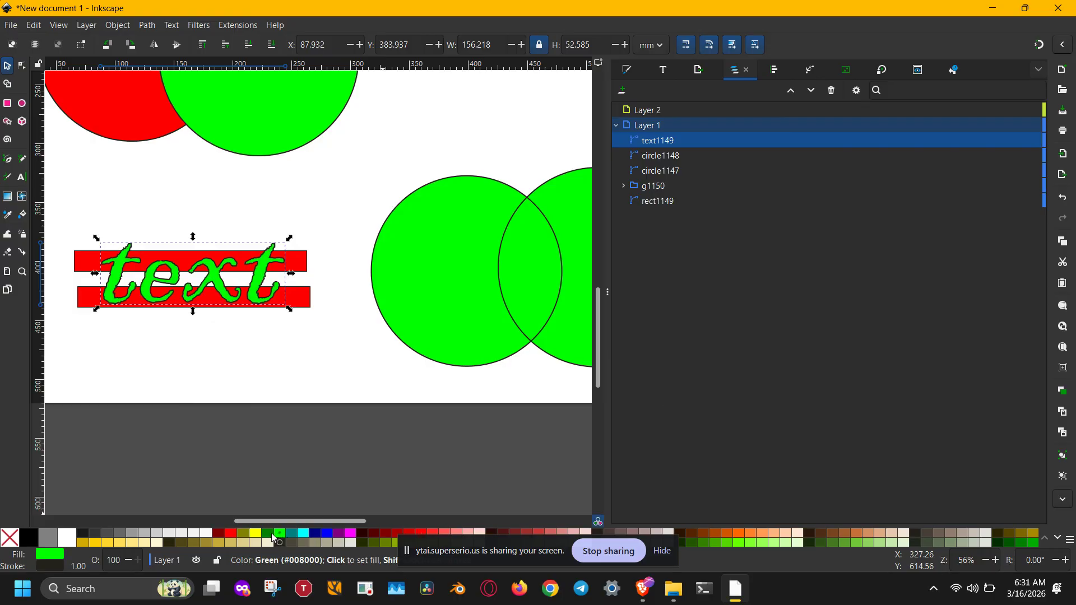
pyautogui.keyDown('shift'); pyautogui.click(6, 540); pyautogui.keyUp('shift')
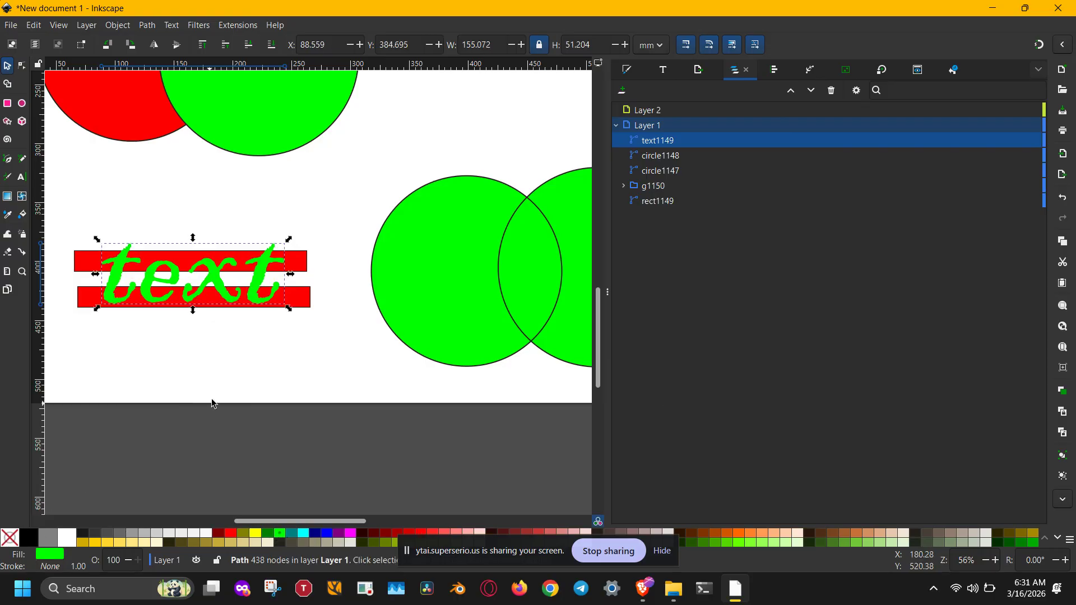
# - Clip the merged red bars to the shape of the word "text" and clear the selection
pyautogui.moveTo(336, 203)
pyautogui.mouseDown()
pyautogui.moveTo(245, 294)
pyautogui.moveTo(73, 368)
pyautogui.moveTo(66, 354)
pyautogui.mouseUp()
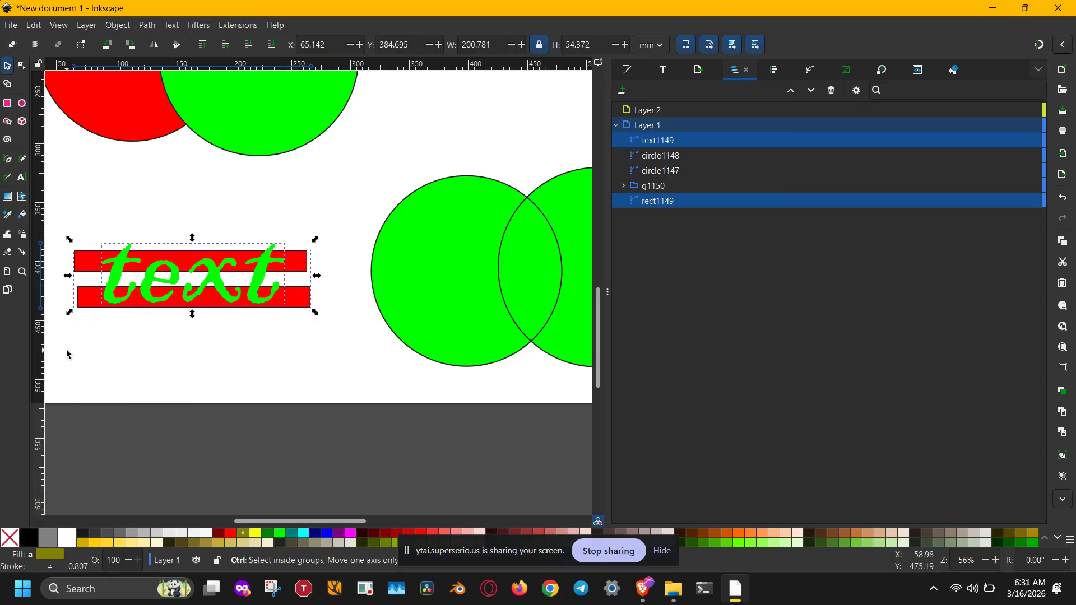
pyautogui.hotkey('ctrl', 'm')
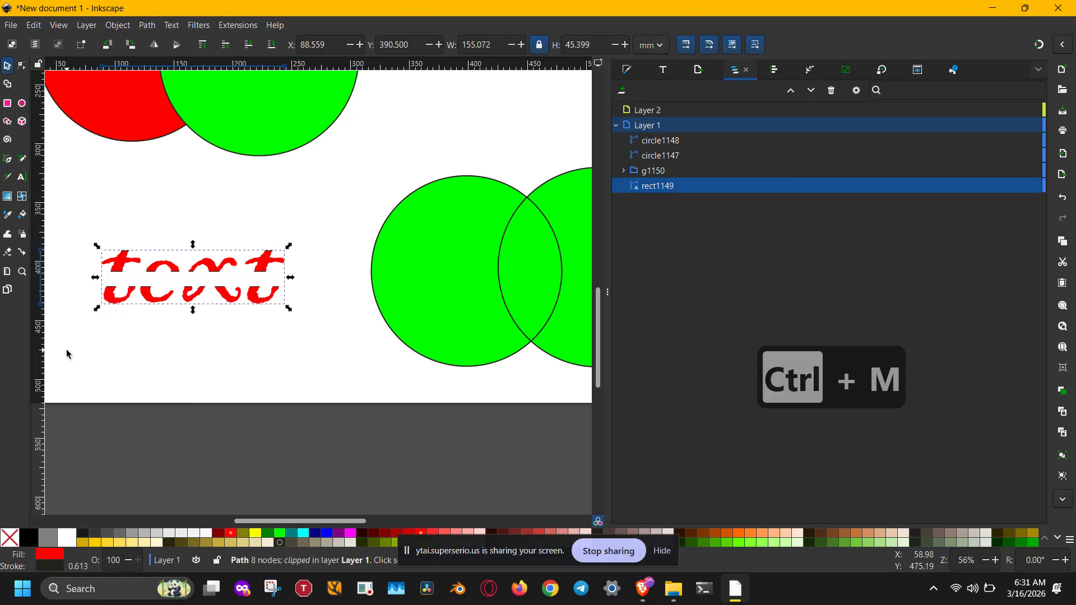
pyautogui.click(231, 320)
pyautogui.scroll(-2, 231, 318)
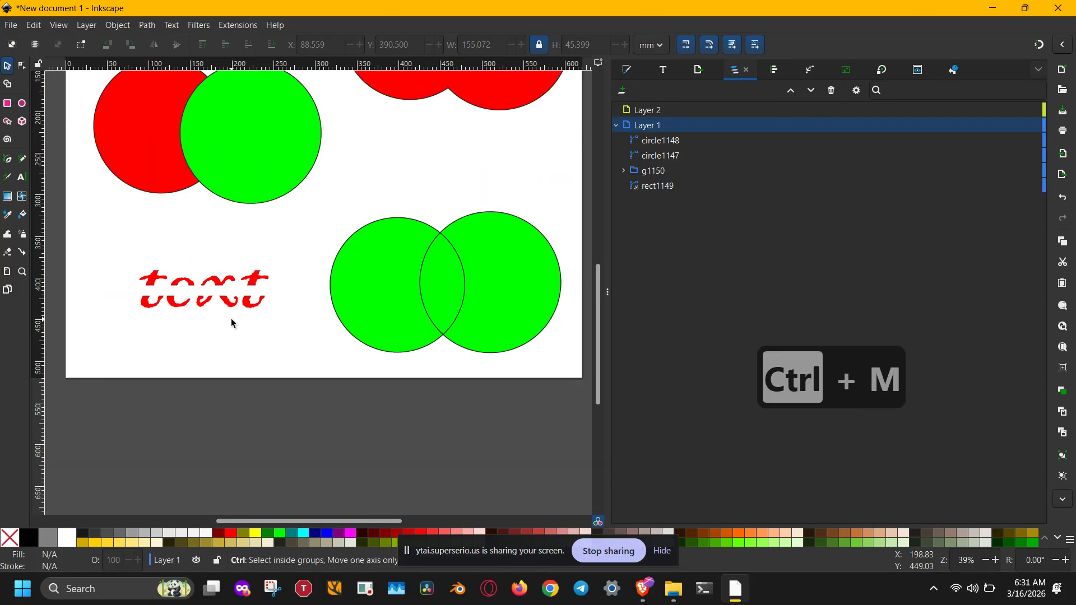
pyautogui.scroll(3, 374, 263)
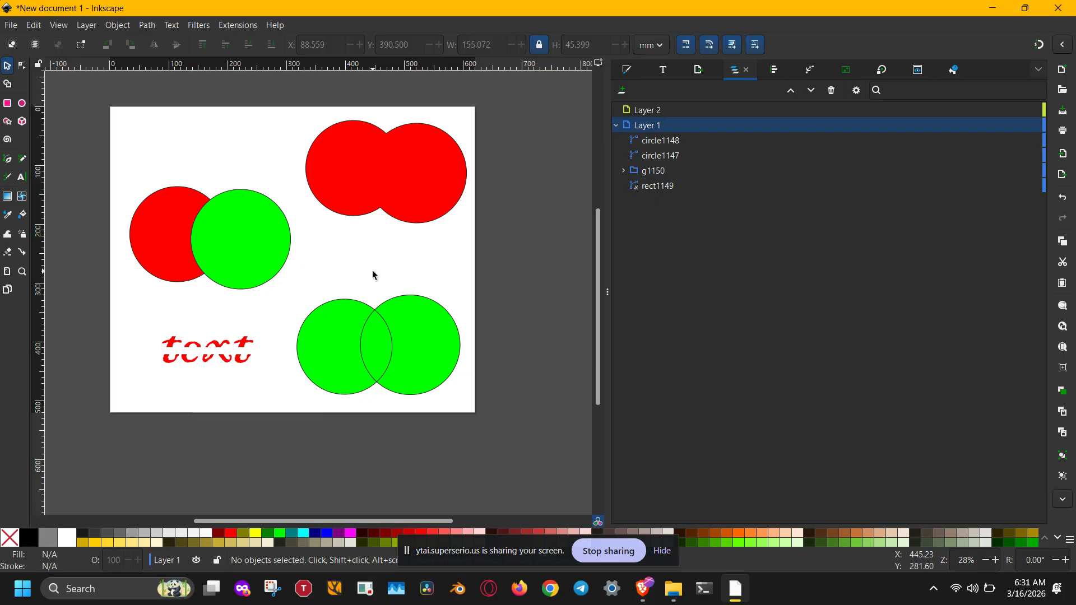
# - Switch the display mode to Outline and inspect the outlines of the united and combined circles
pyautogui.click(68, 28)
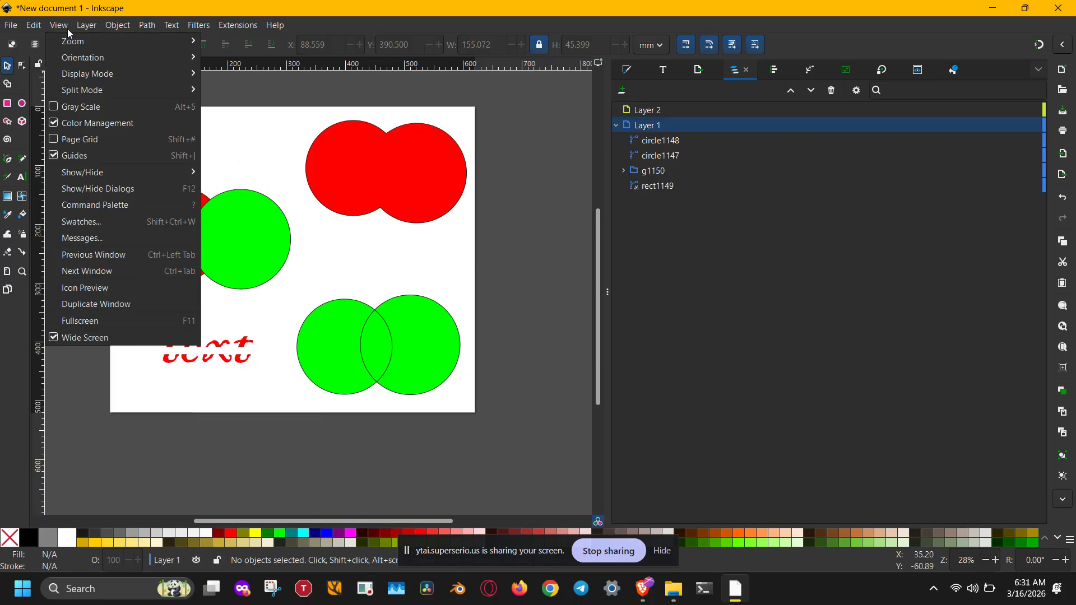
pyautogui.moveTo(82, 74)
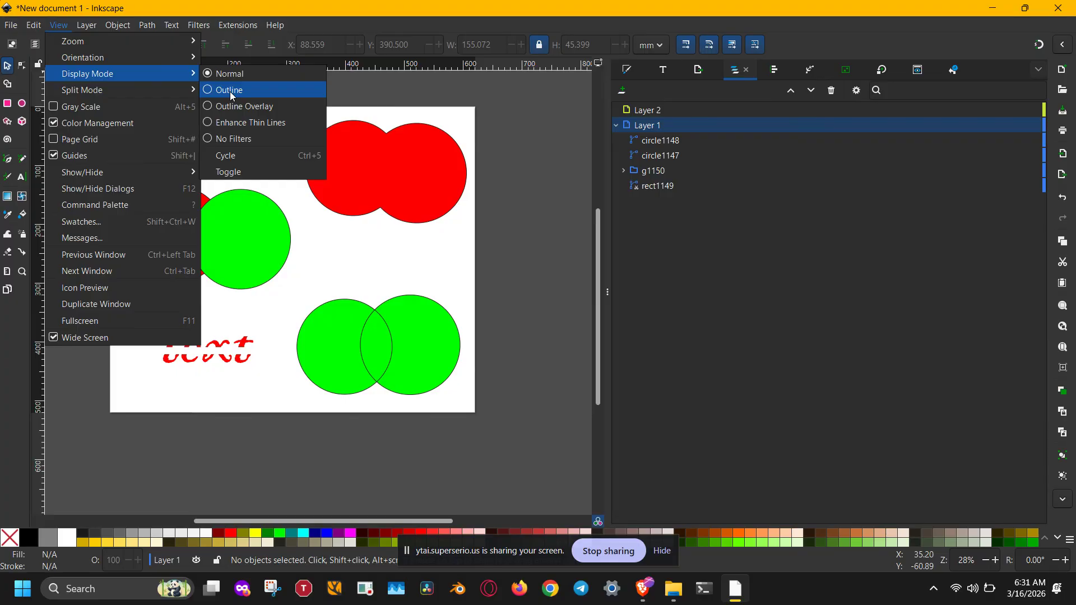
pyautogui.click(291, 92)
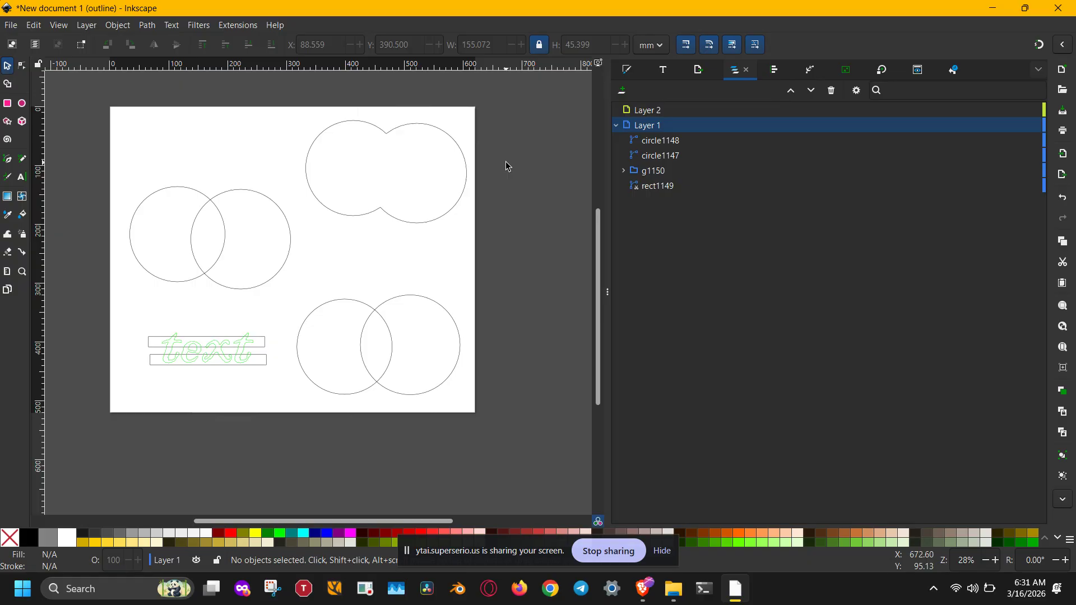
pyautogui.click(453, 210)
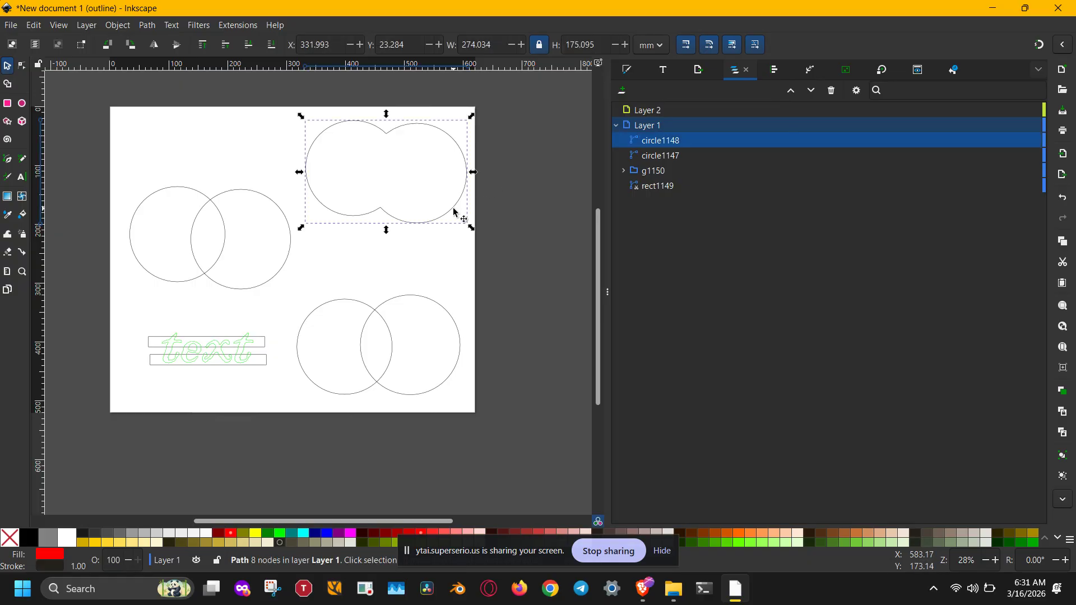
pyautogui.click(444, 304)
pyautogui.click(486, 269)
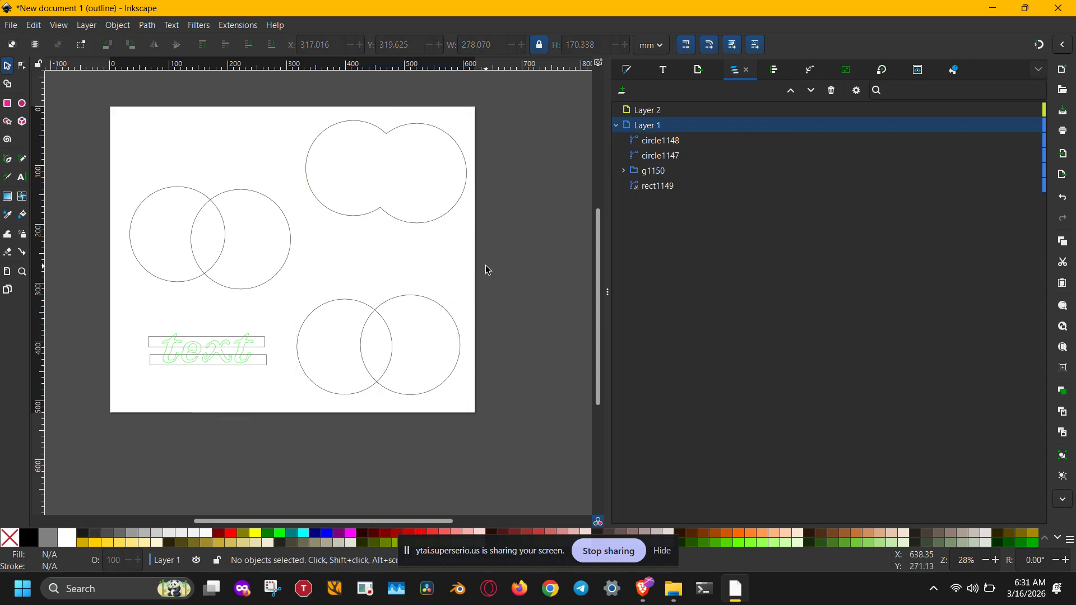
# - Return the display mode to Normal
pyautogui.click(59, 26)
pyautogui.moveTo(90, 74)
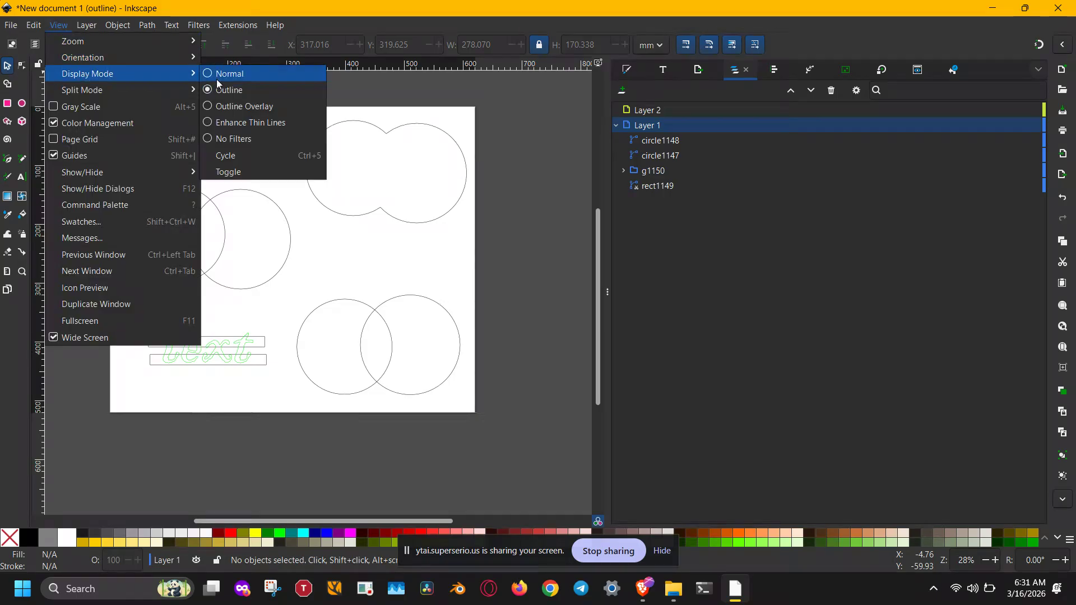
pyautogui.click(264, 78)
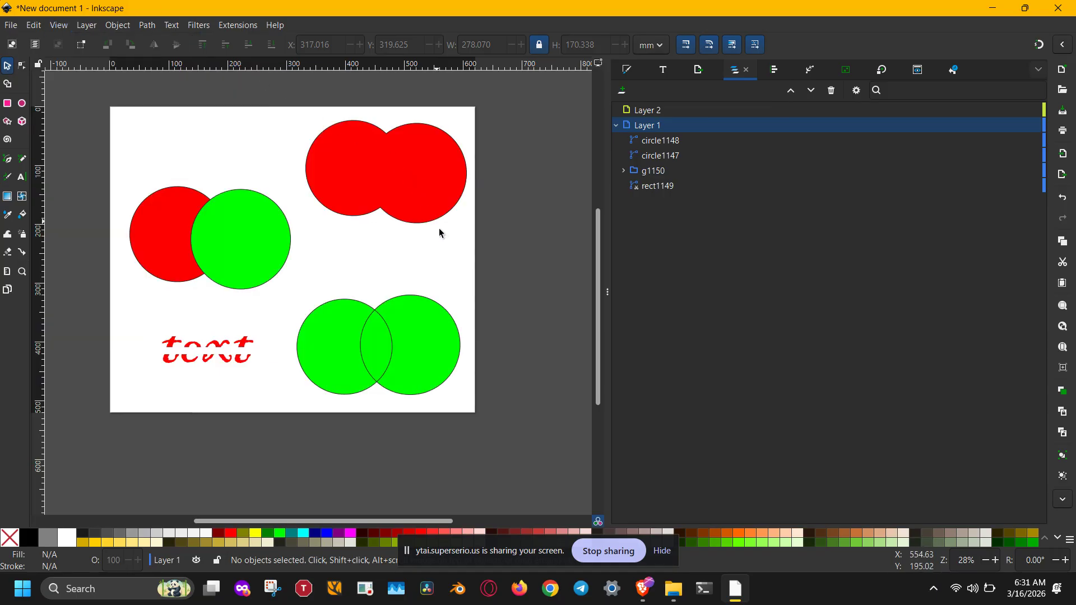